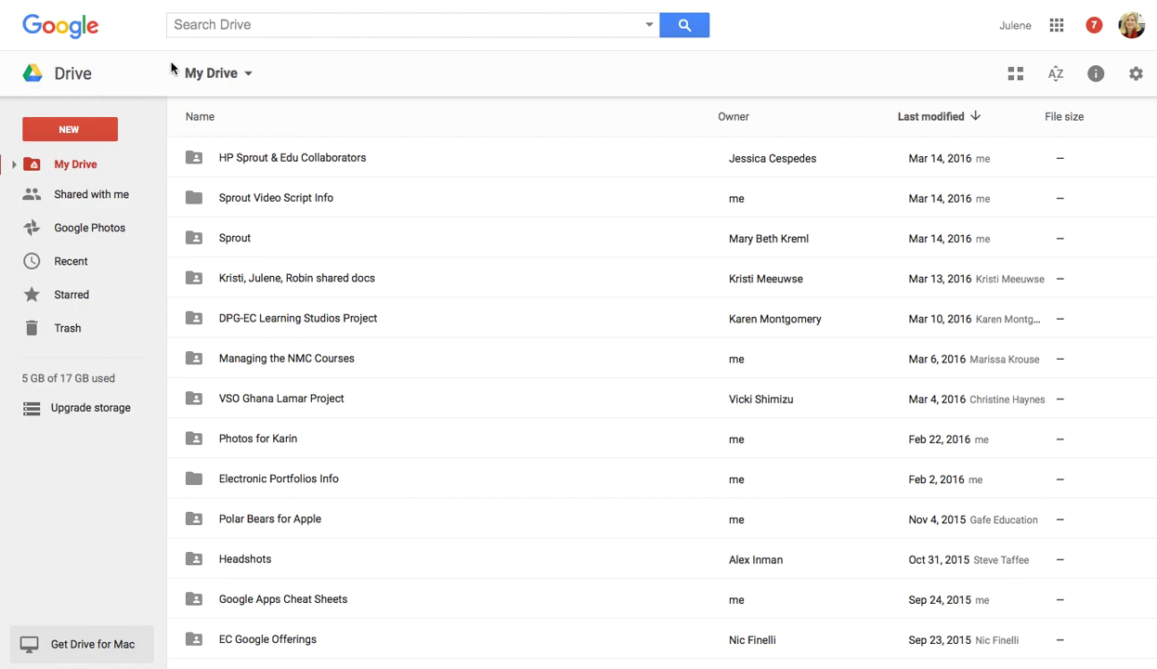
# Create a blank Google Sheets spreadsheet from Google Drive's New menu
pyautogui.click(94, 135)
pyautogui.click(98, 262)
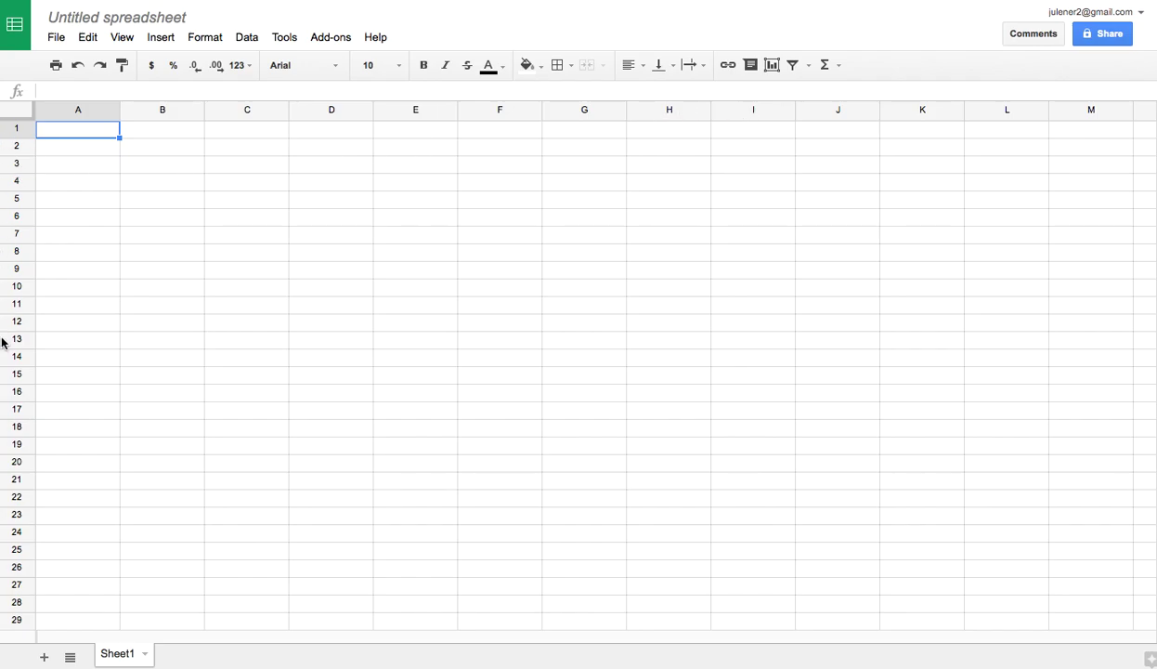
# Change the title from 'Untitled spreadsheet' to 'Class Pets'
pyautogui.click(103, 17)
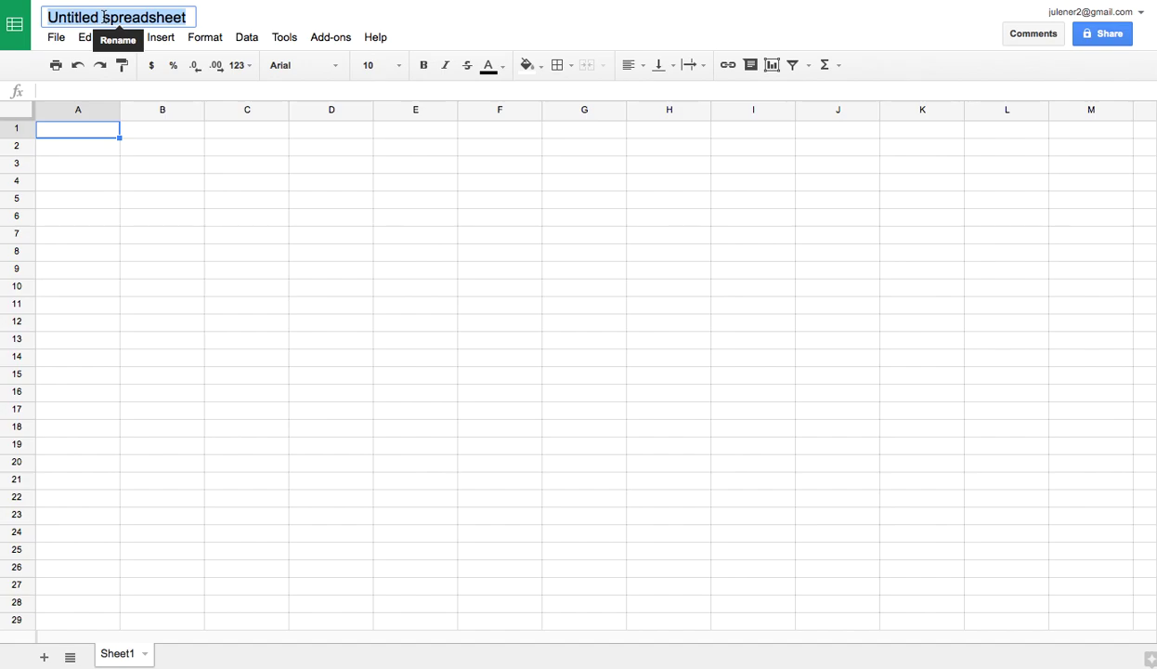
pyautogui.write('Ca')
pyautogui.press('BackSpace')
pyautogui.write('lass Pe')
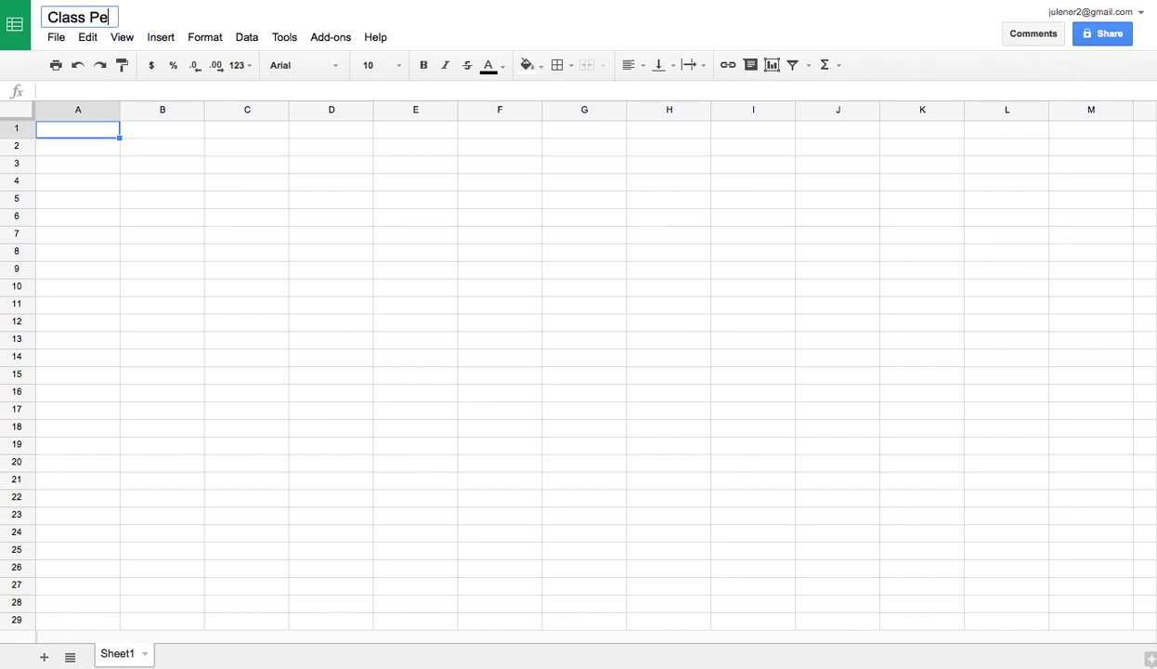
pyautogui.write('ts')
pyautogui.click(66, 133)
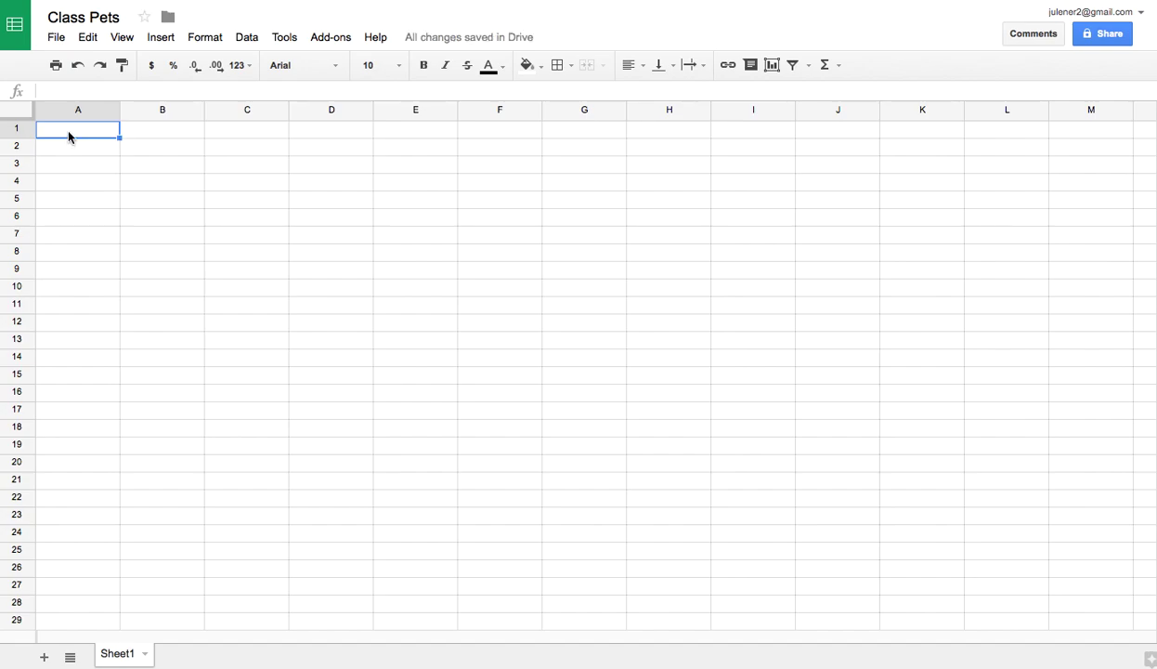
# Type the headers 'Student Name' in A1, 'Dogs' in B1 and 'Cats' in C1
pyautogui.write('Student Name')
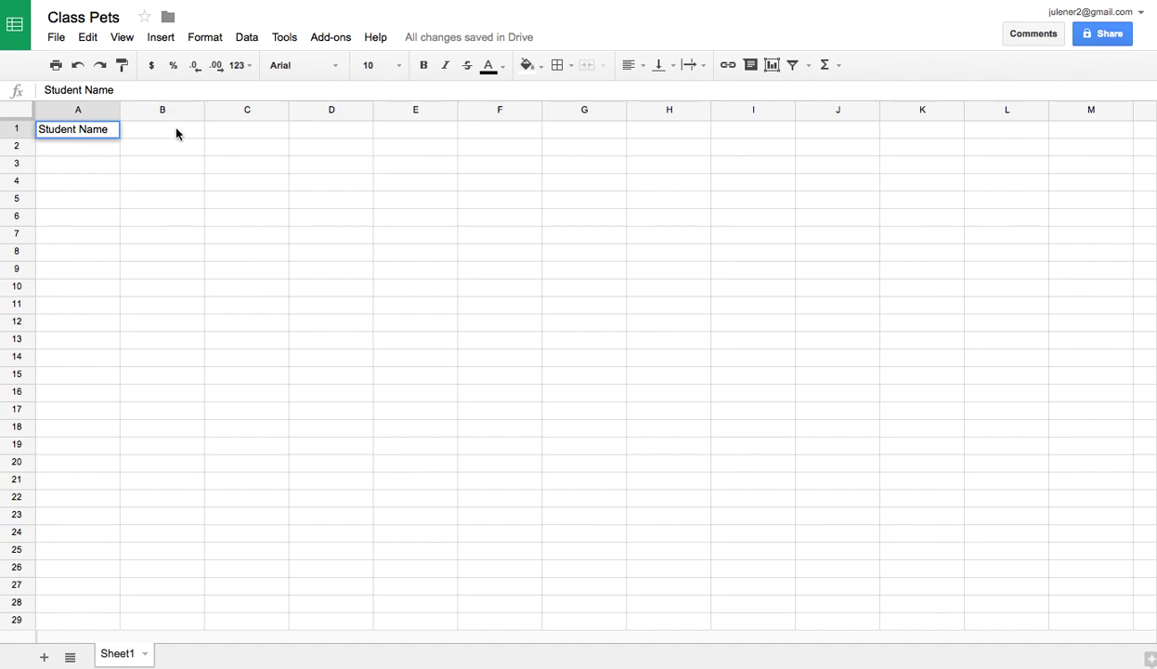
pyautogui.press('Tab')
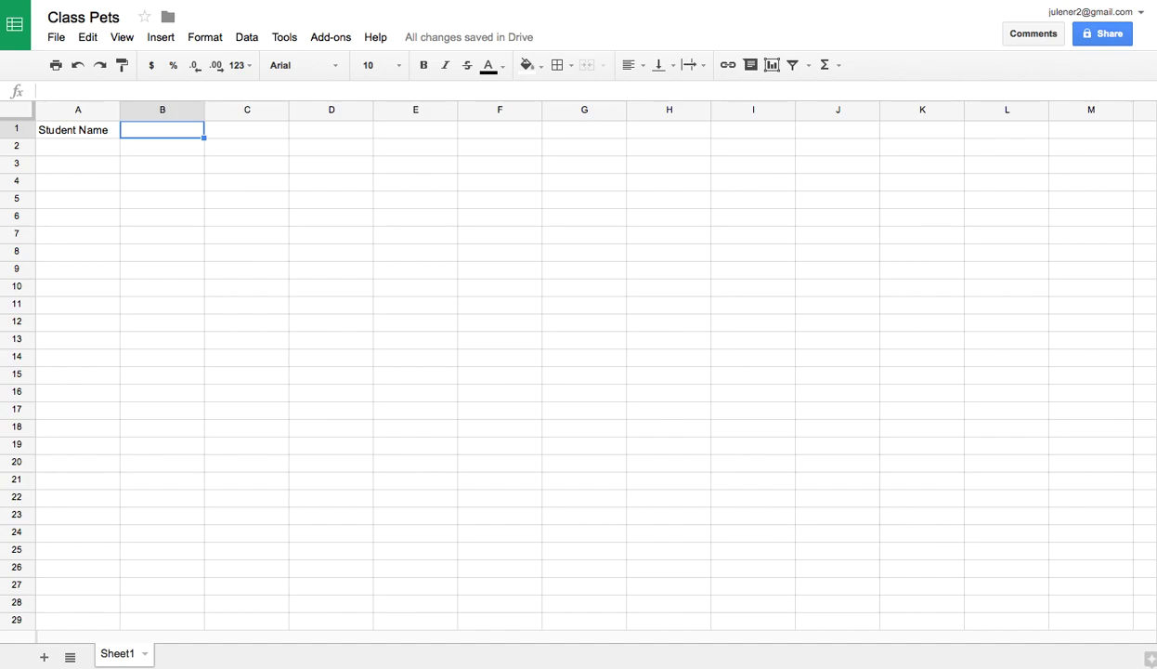
pyautogui.write('Dogs')
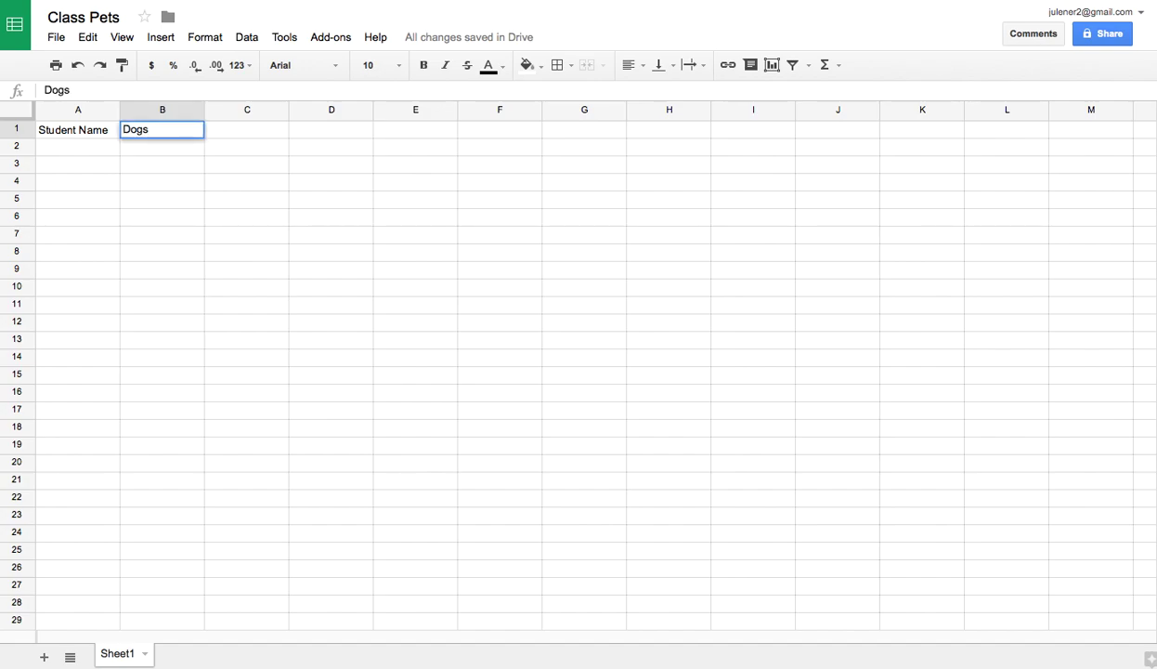
pyautogui.click(232, 133)
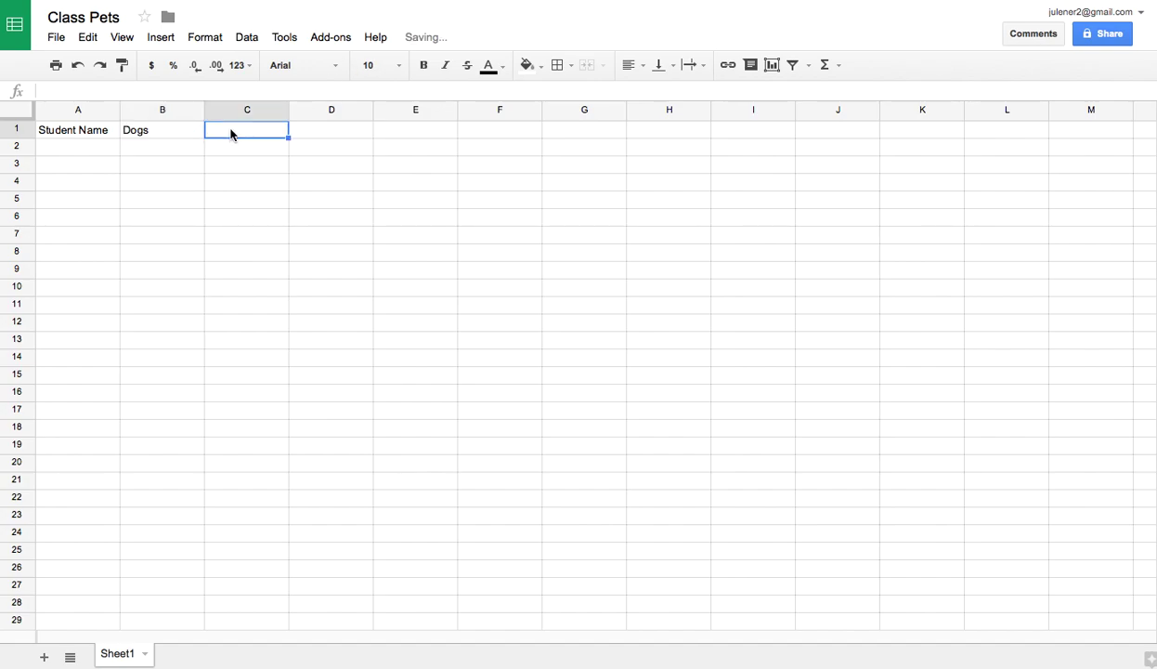
pyautogui.write('Cats')
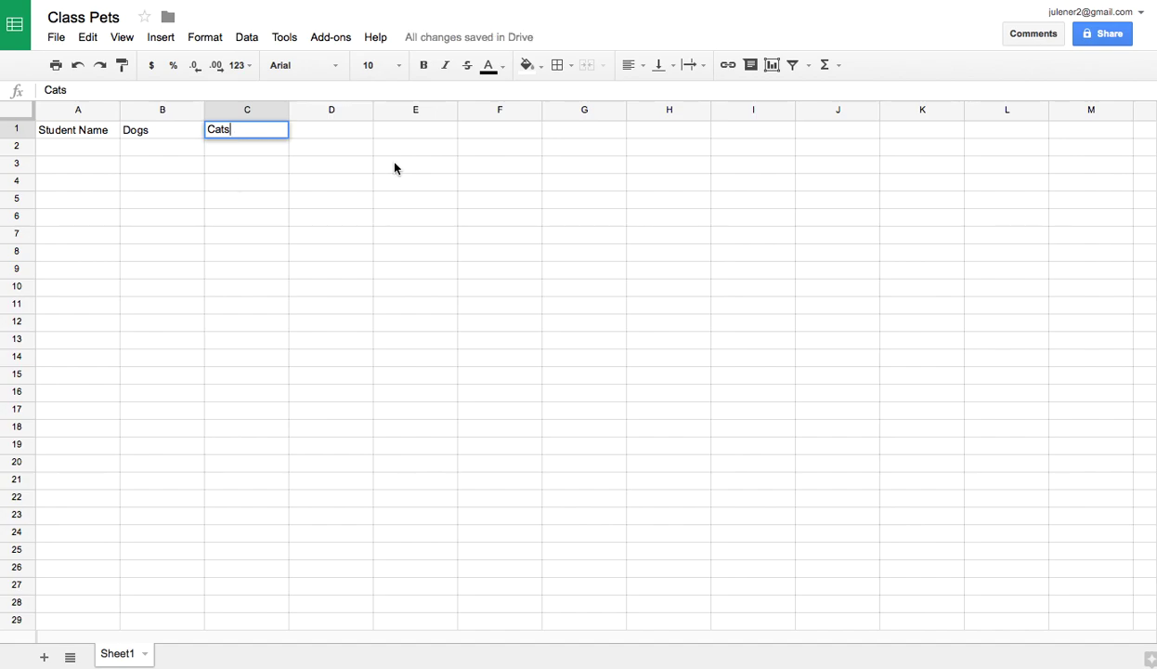
pyautogui.click(449, 152)
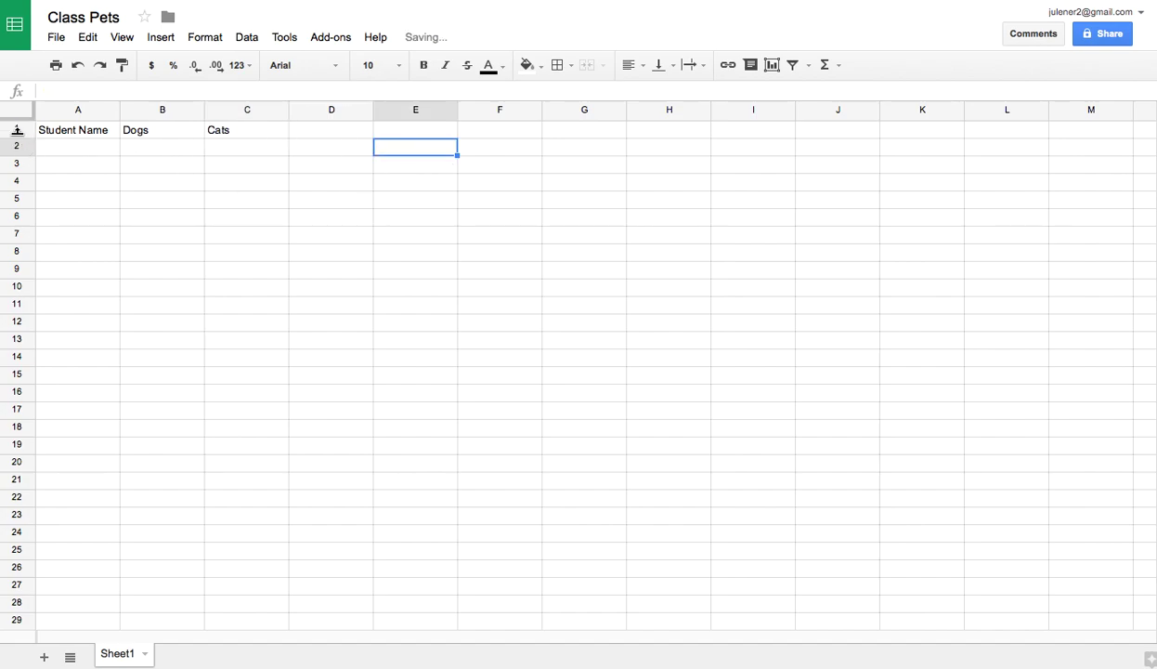
# Make the whole of row 1 bold and underlined
pyautogui.click(9, 130)
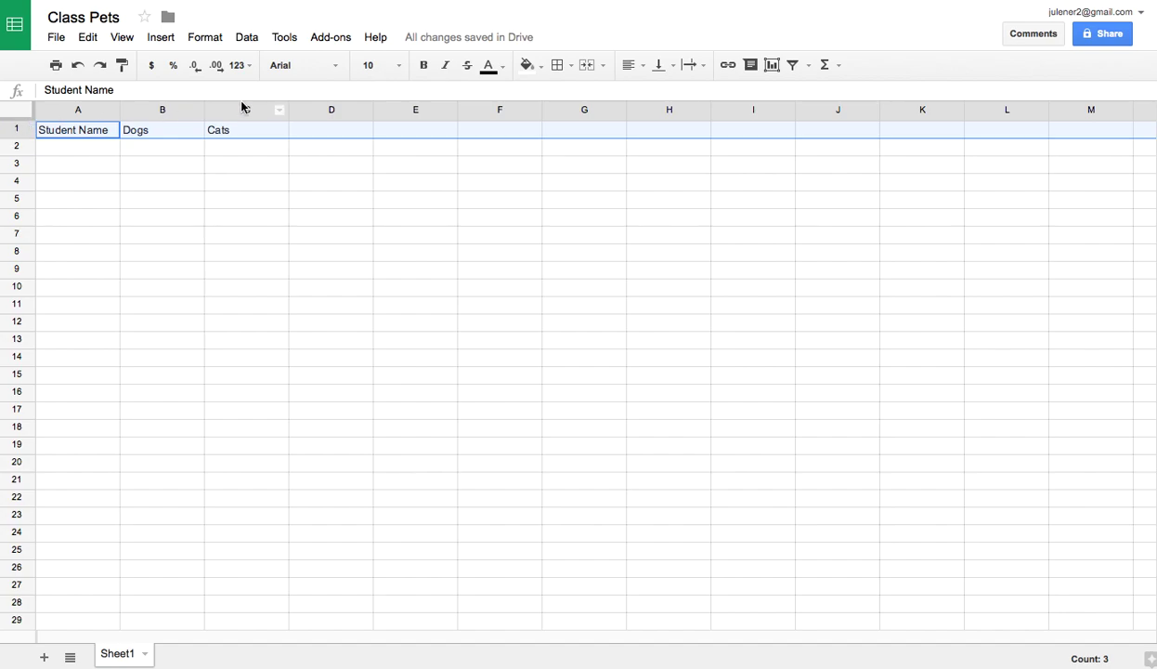
pyautogui.click(423, 65)
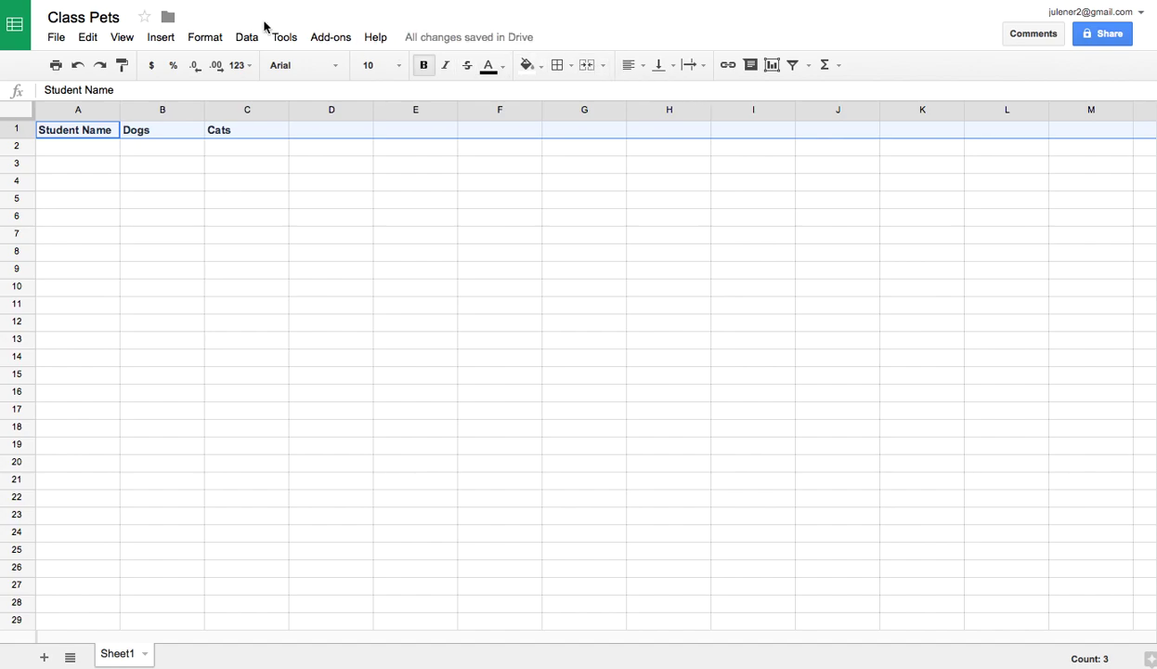
pyautogui.hotkey('ctrl', 'u')
# Center the header row and give it a blue fill
pyautogui.click(630, 66)
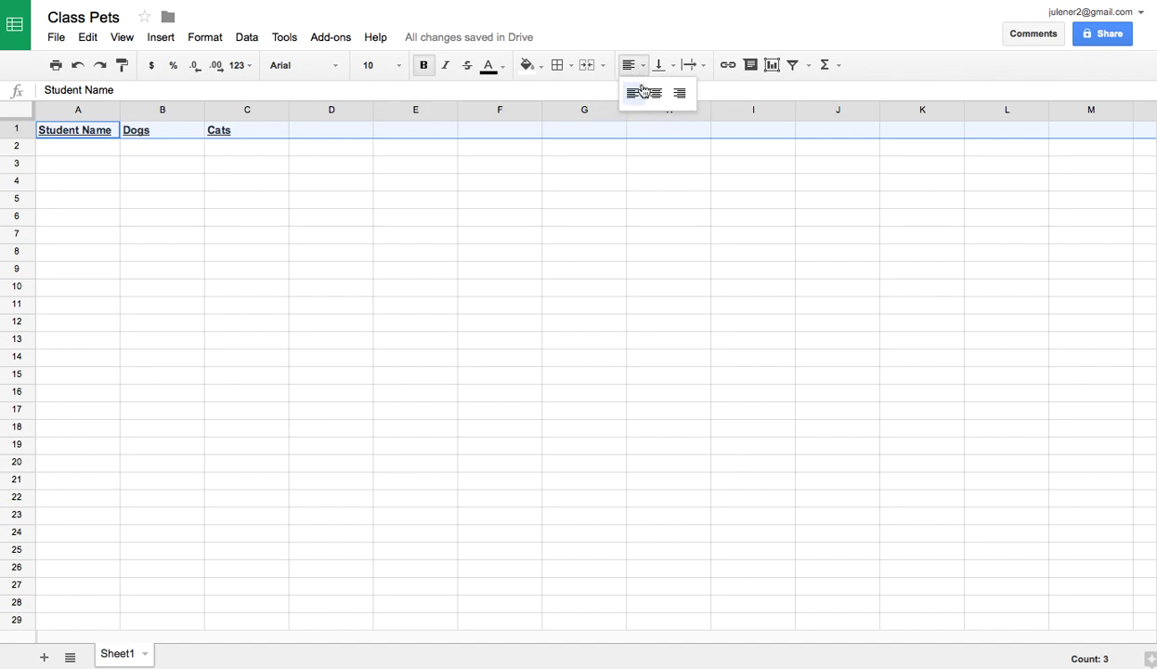
pyautogui.click(656, 94)
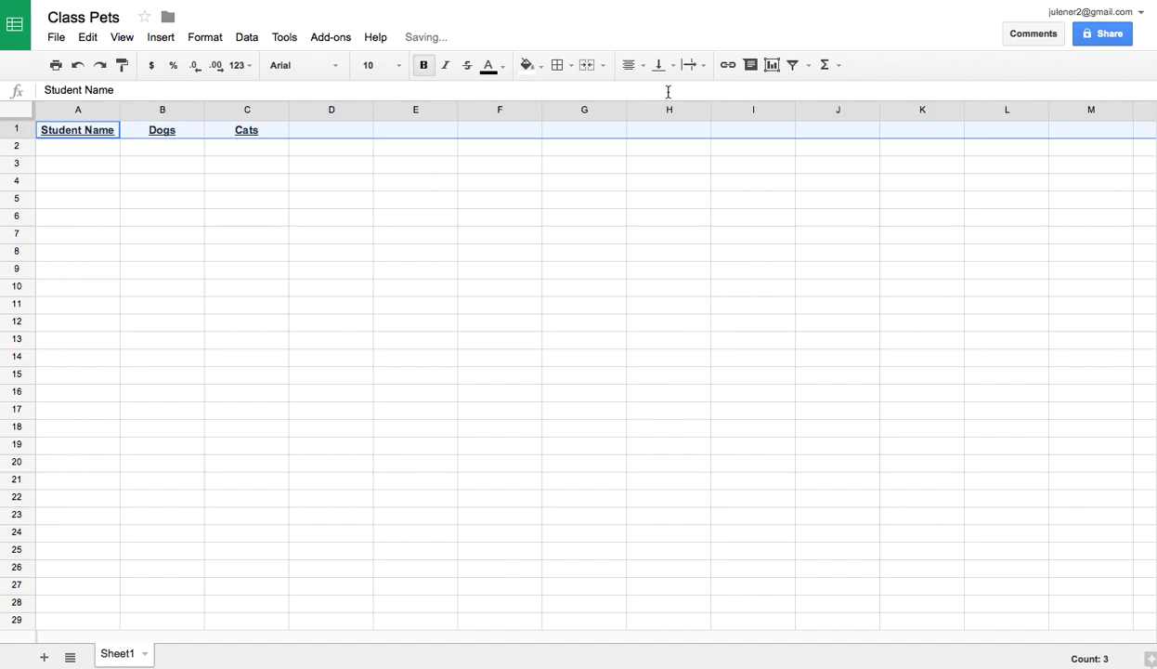
pyautogui.click(541, 67)
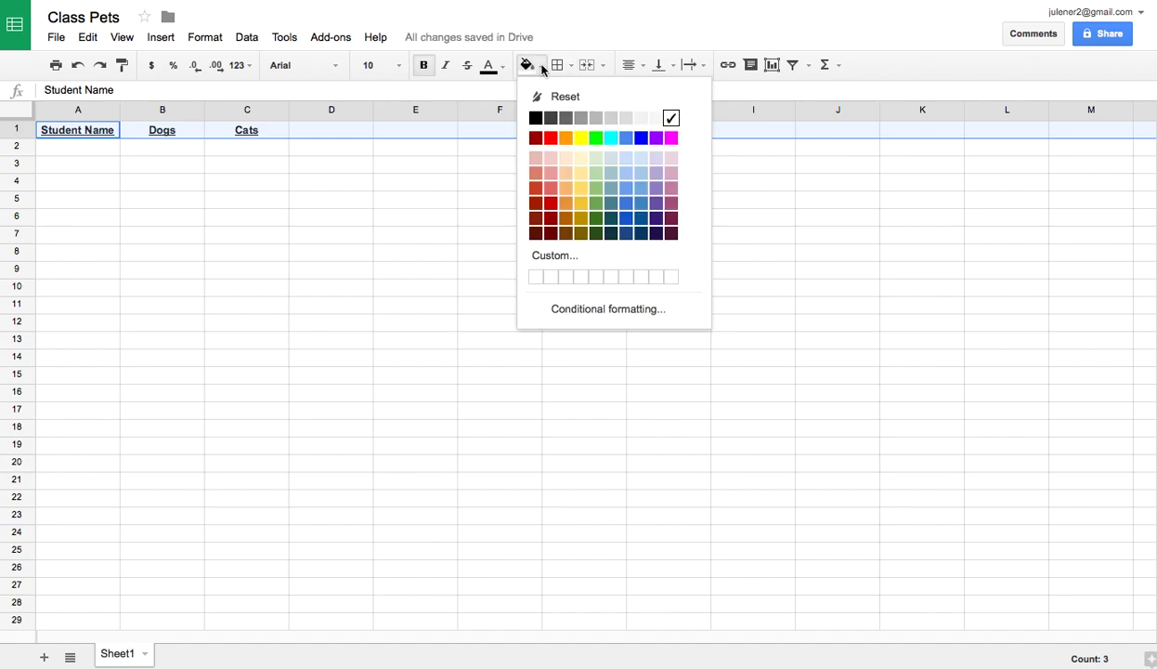
pyautogui.click(628, 188)
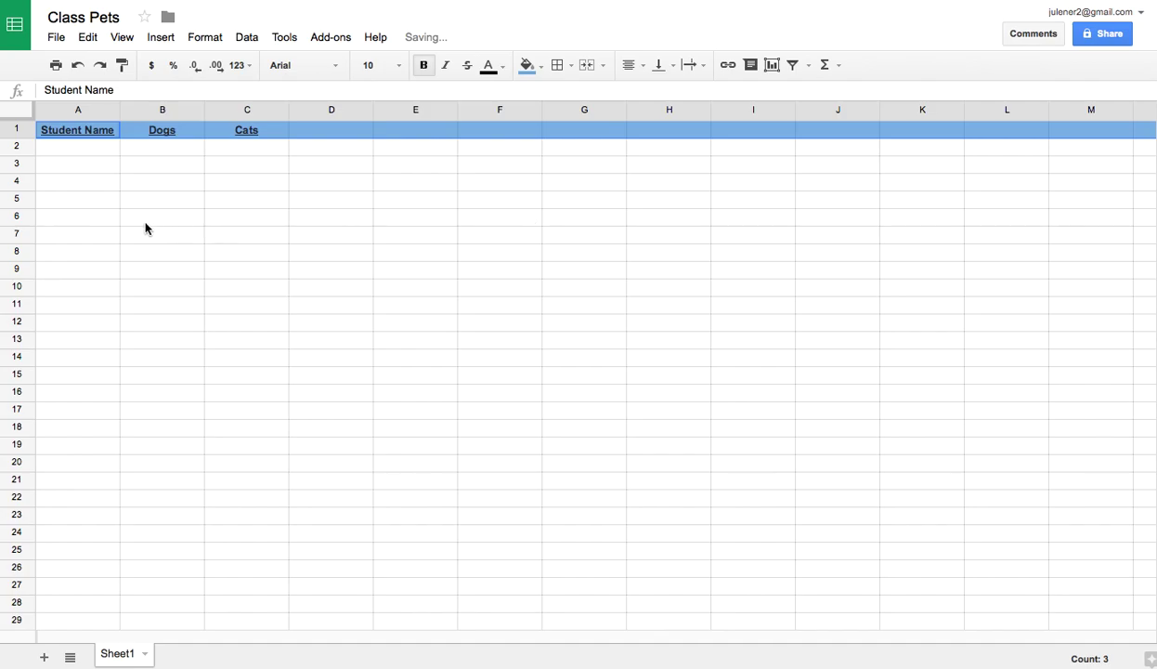
pyautogui.click(76, 173)
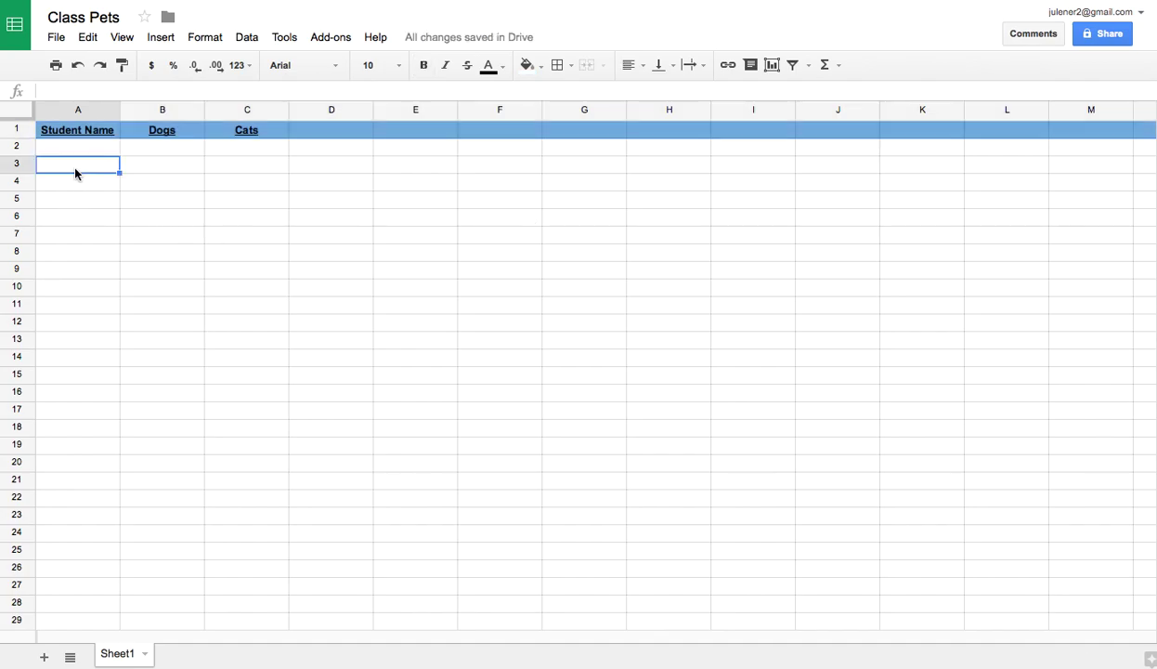
# Widen column A and enter John, Susan, Karen, Riley, Amelia and Reed in A3:A8
pyautogui.moveTo(119, 108); pyautogui.dragTo(132, 108)
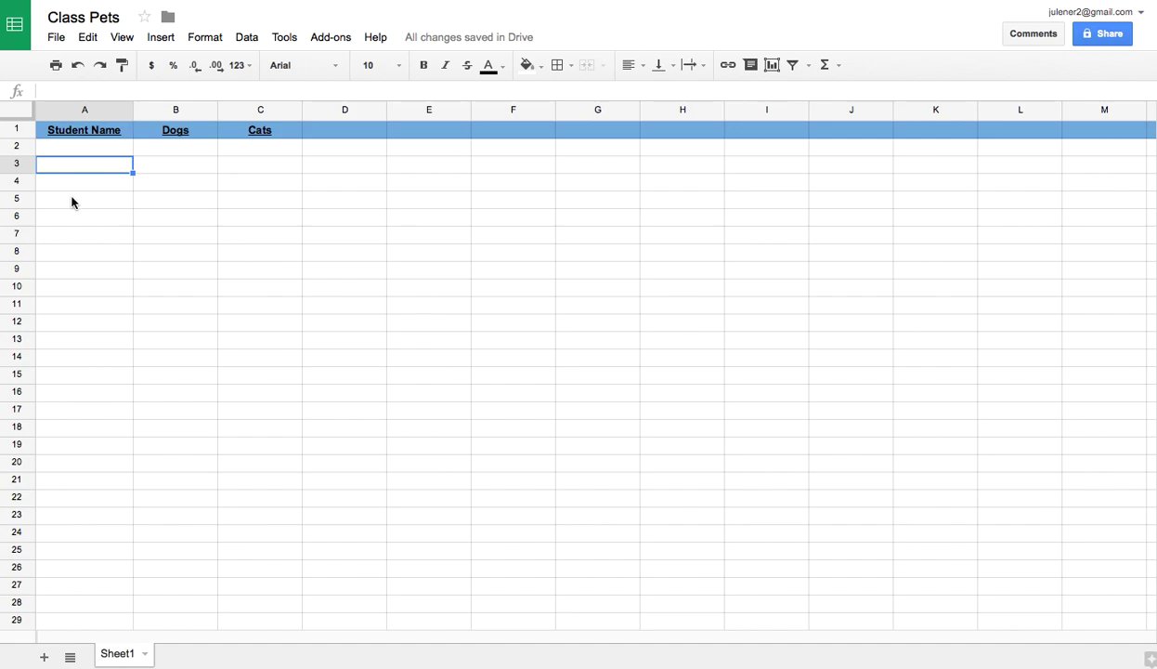
pyautogui.write('John')
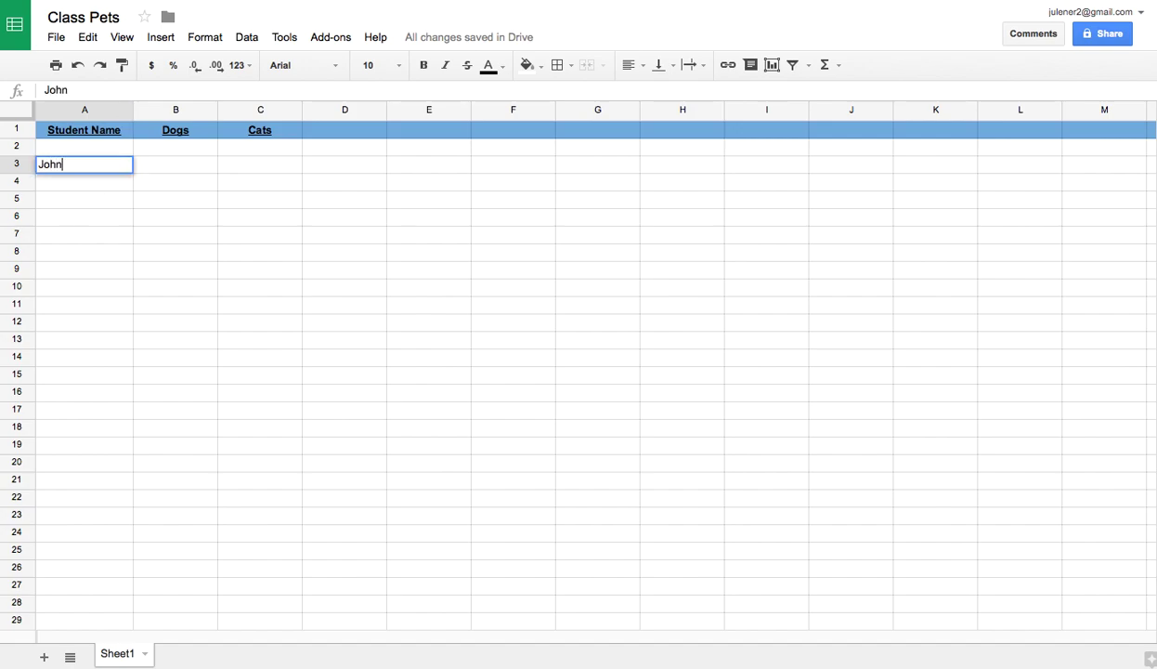
pyautogui.press('Return')
pyautogui.write('Susan')
pyautogui.press('Return')
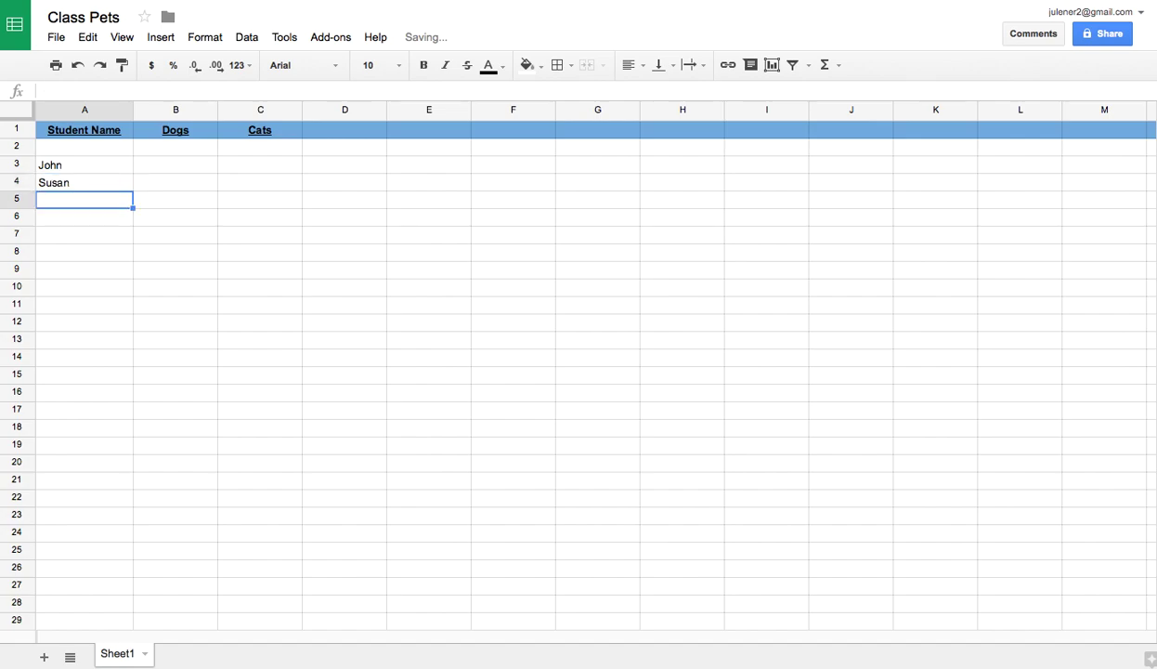
pyautogui.write('Karen')
pyautogui.press('Return')
pyautogui.write('Ril')
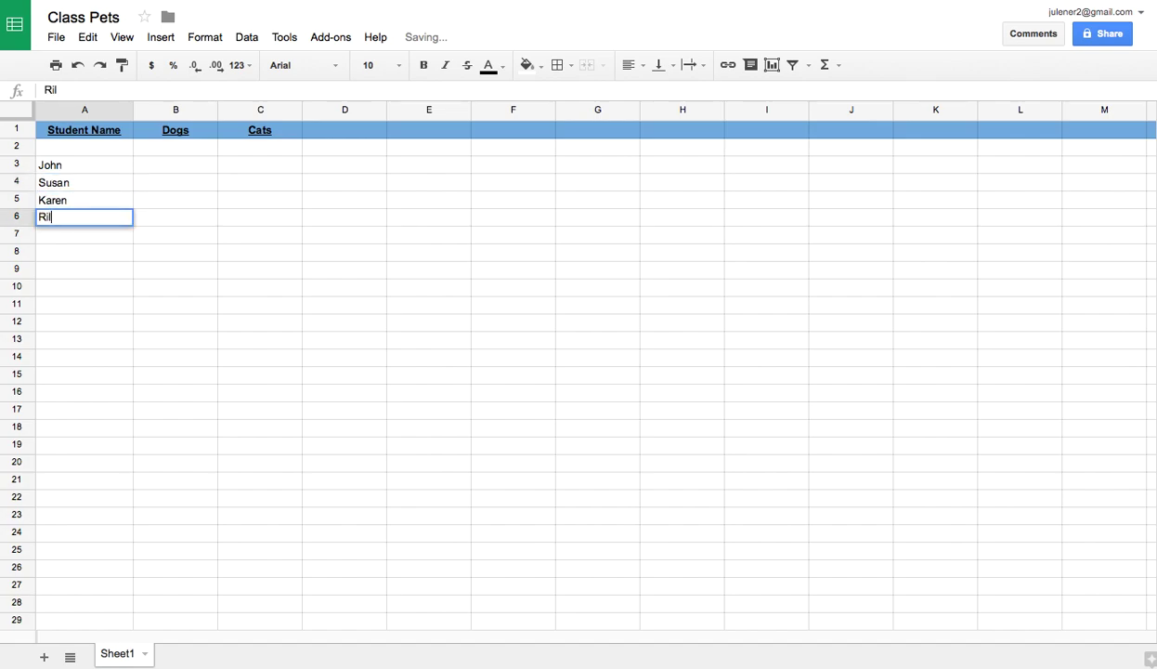
pyautogui.write('ey')
pyautogui.press('Return')
pyautogui.write('Amelia')
pyautogui.press('Return')
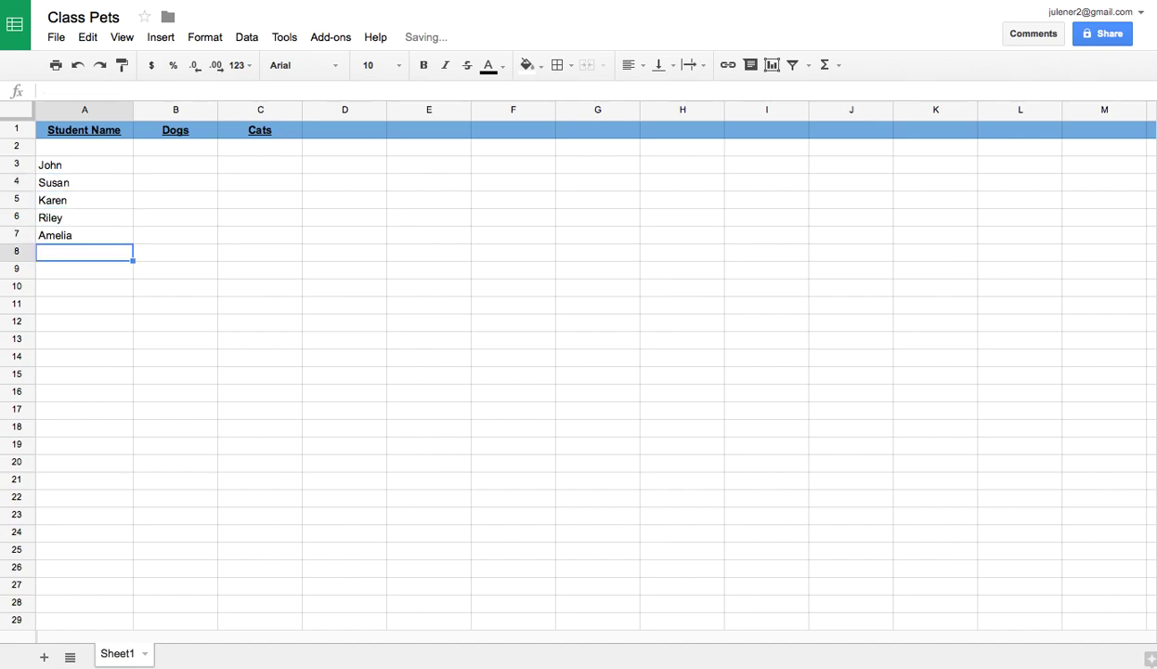
pyautogui.write('Reed')
pyautogui.press('Return')
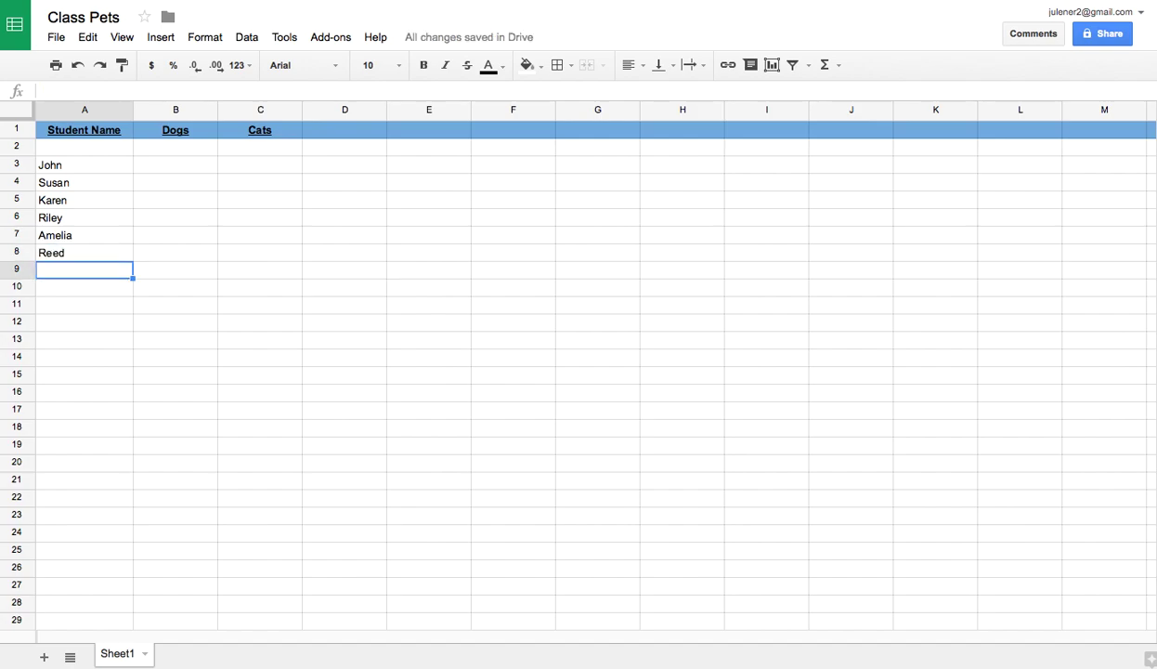
# Enter Bailey, Ron, Sarah, Mike and Matthew in A9:A13
pyautogui.write('Bailey')
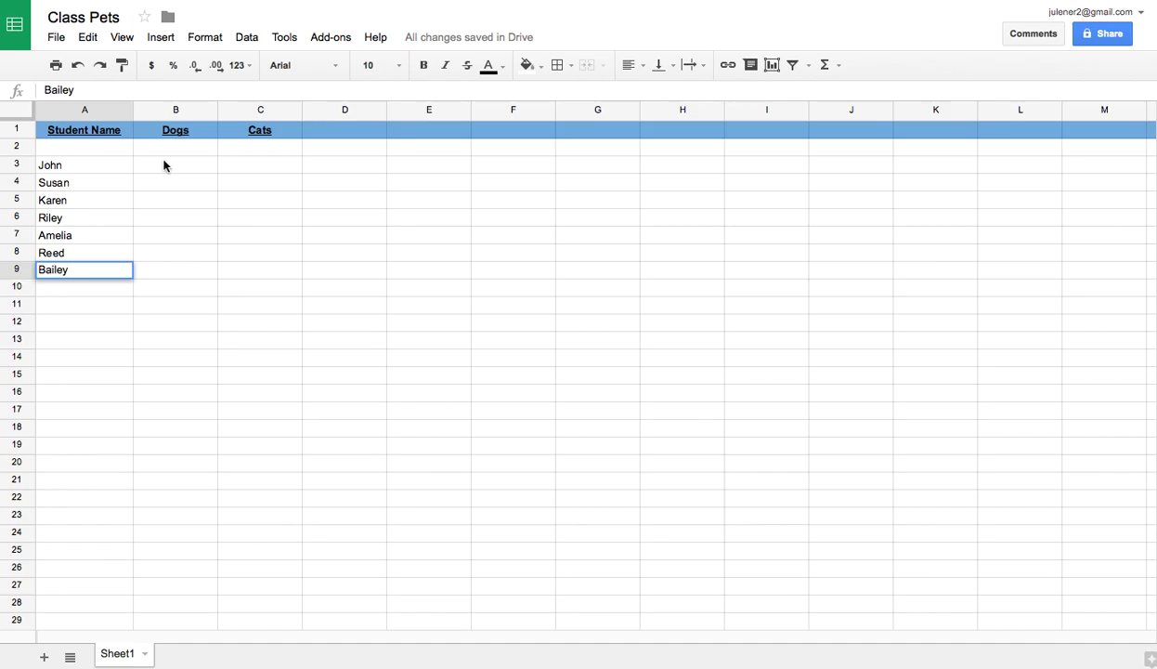
pyautogui.click(87, 289)
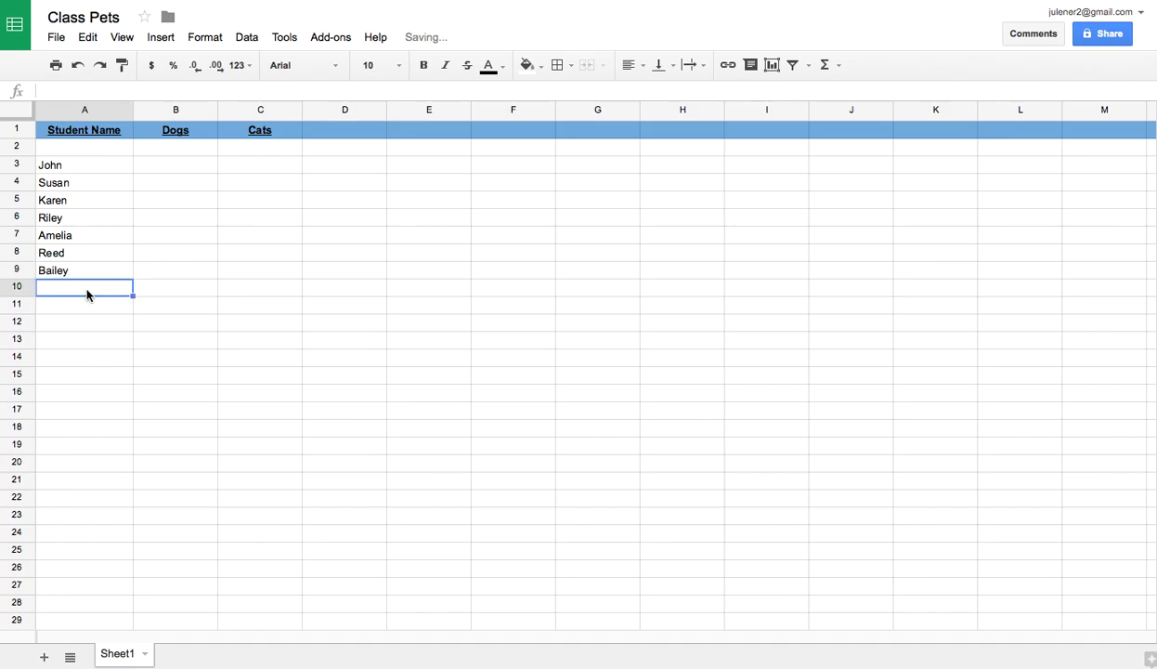
pyautogui.write('Ron')
pyautogui.press('Return')
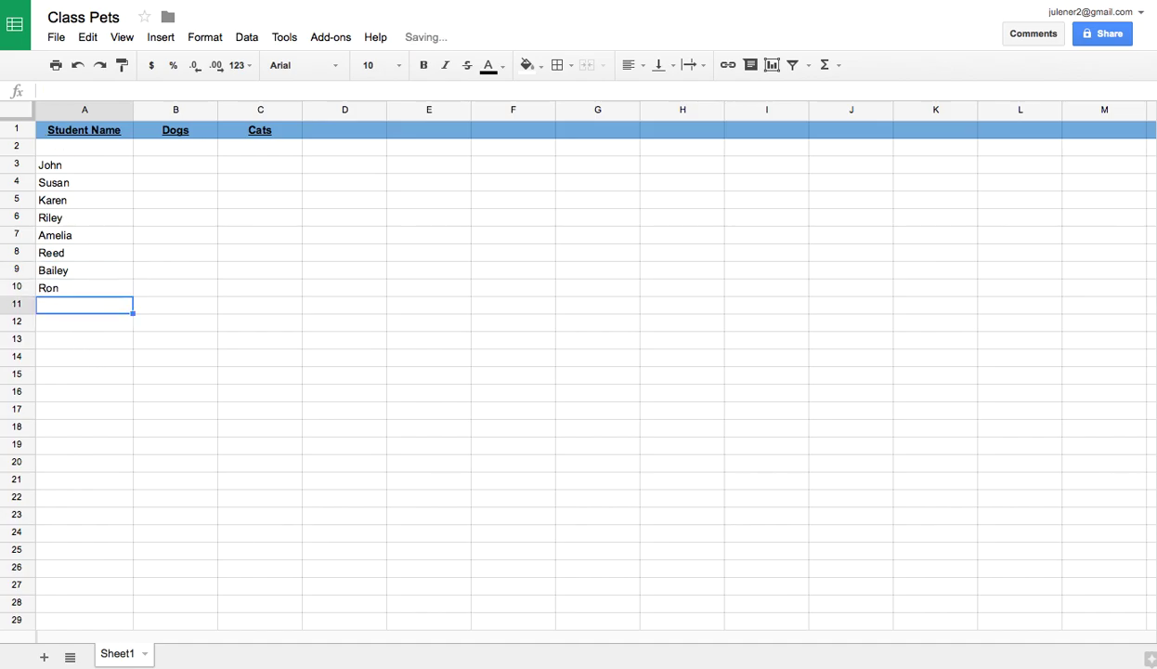
pyautogui.write('Sarah')
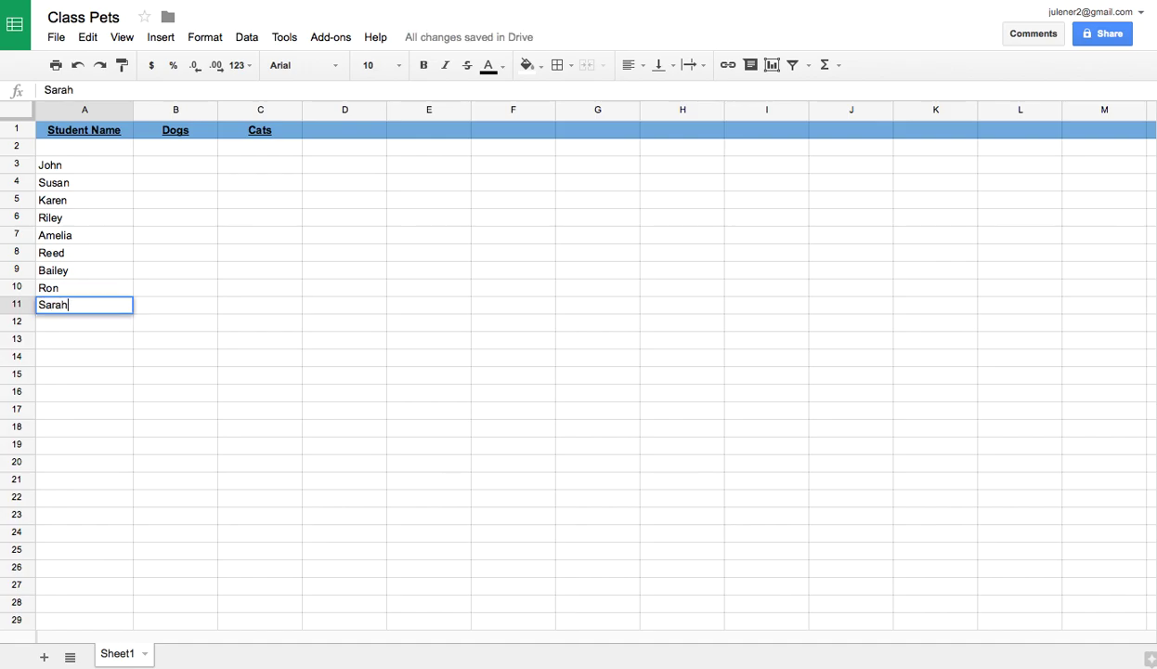
pyautogui.press('Return')
pyautogui.write('Mike')
pyautogui.press('Return')
pyautogui.write('Matthew')
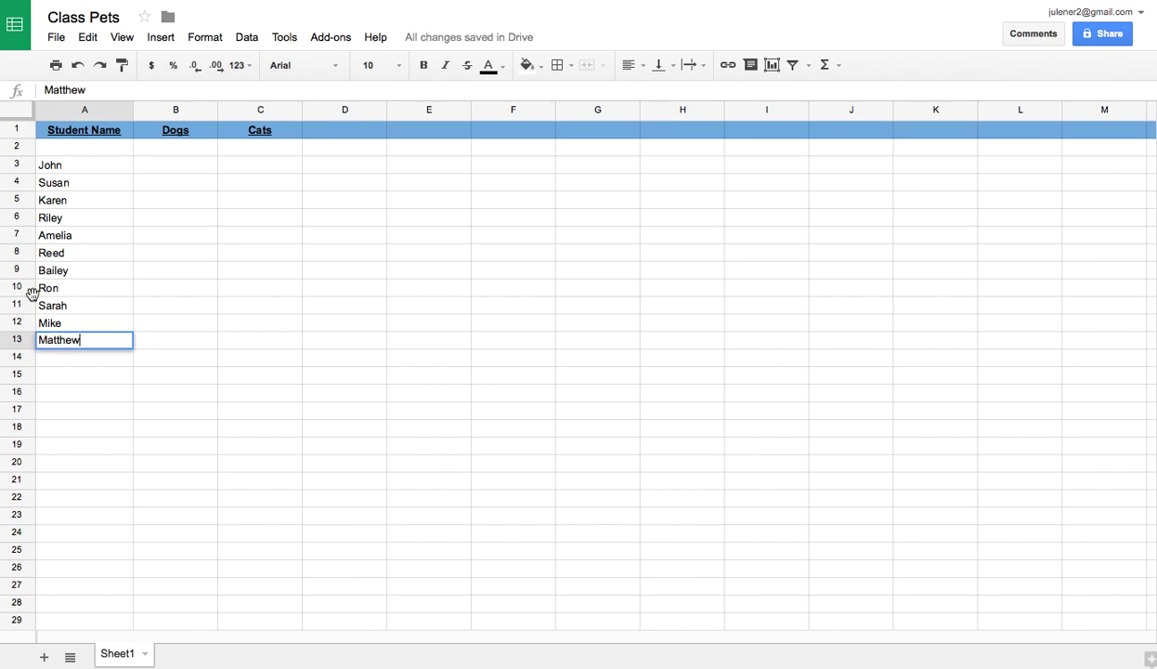
pyautogui.click(171, 169)
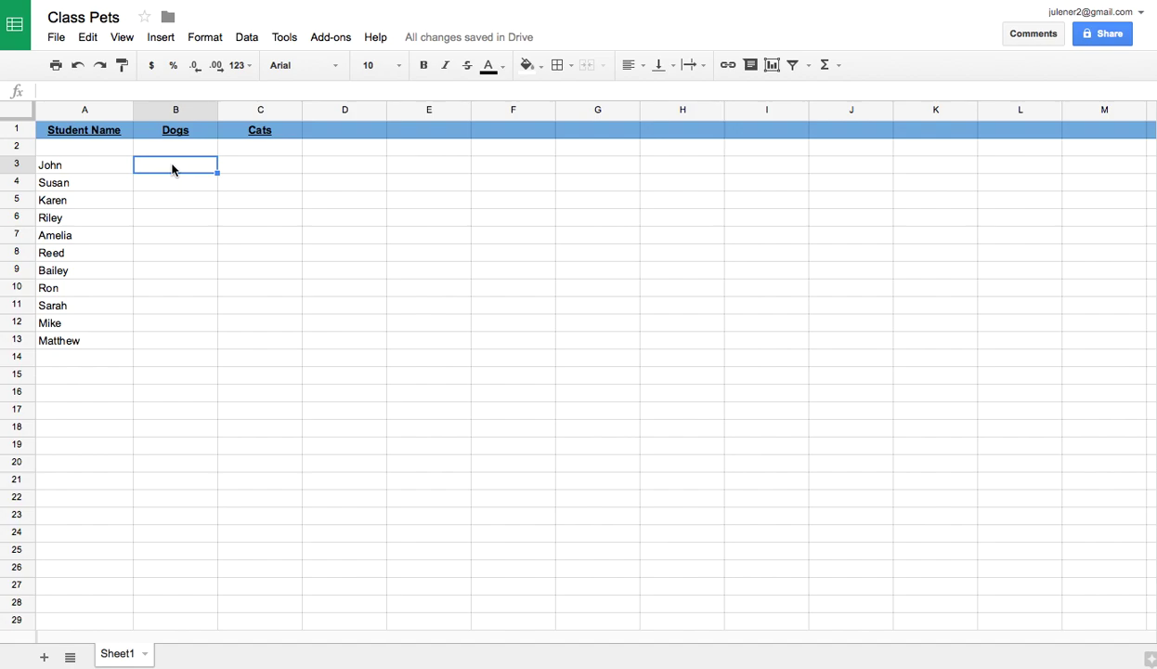
# Enter dogs/cats counts: John 1/0, Susan 0/0, Karen 2/1, Riley 0/2
pyautogui.write('1')
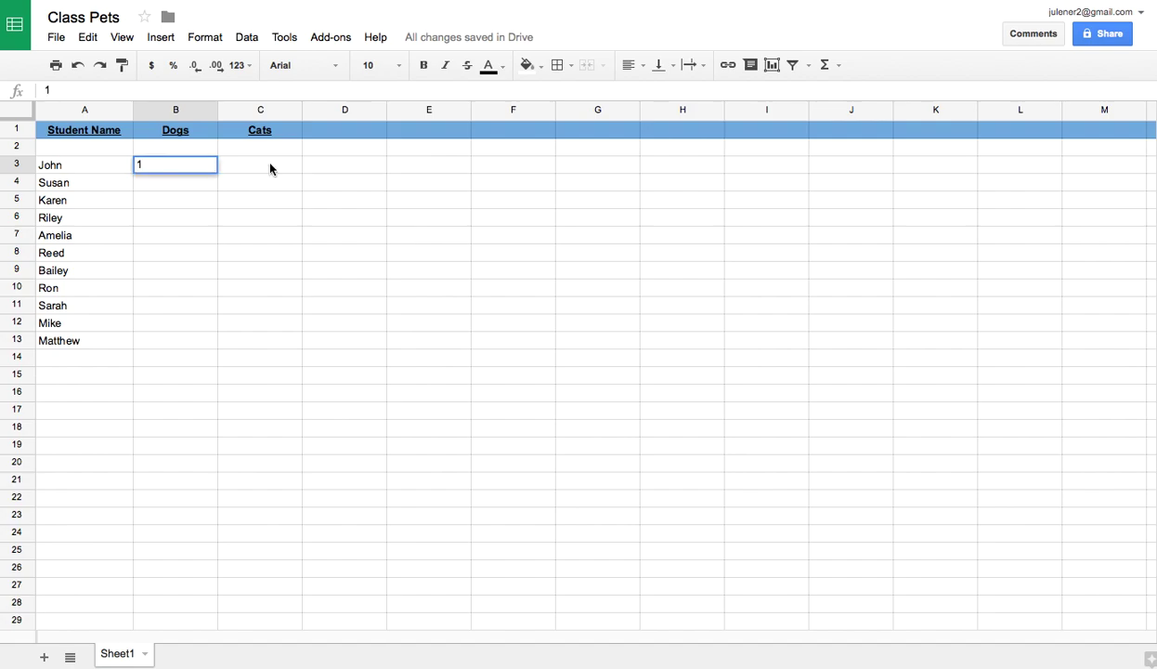
pyautogui.click(271, 169)
pyautogui.write('0')
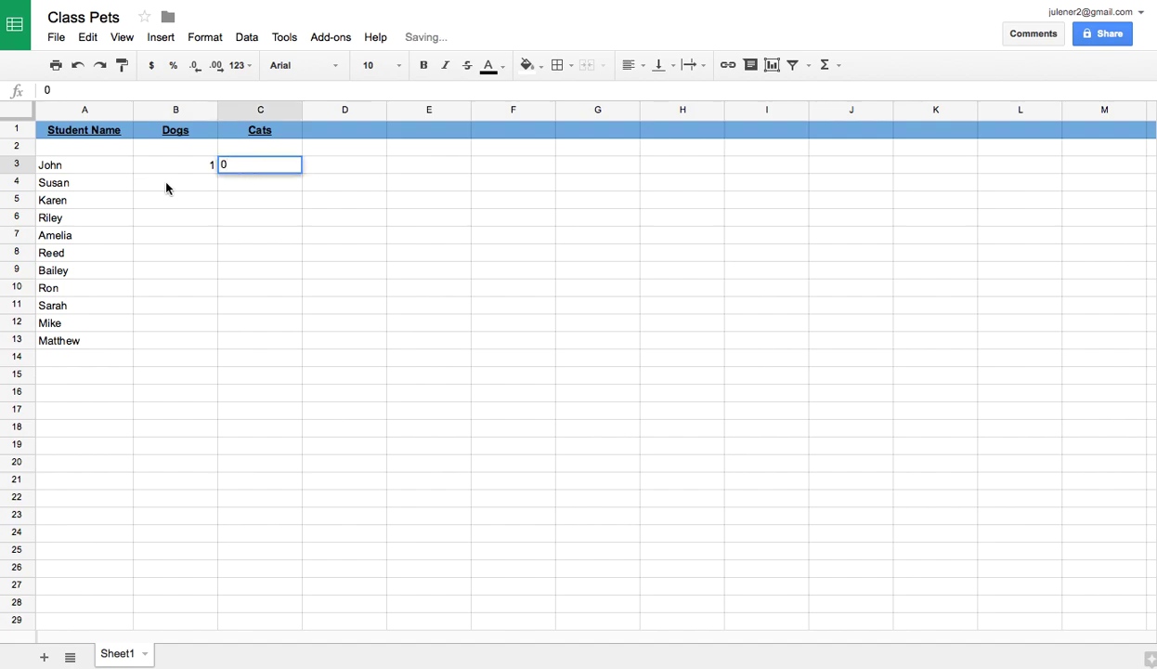
pyautogui.click(161, 190)
pyautogui.write('0')
pyautogui.click(263, 184)
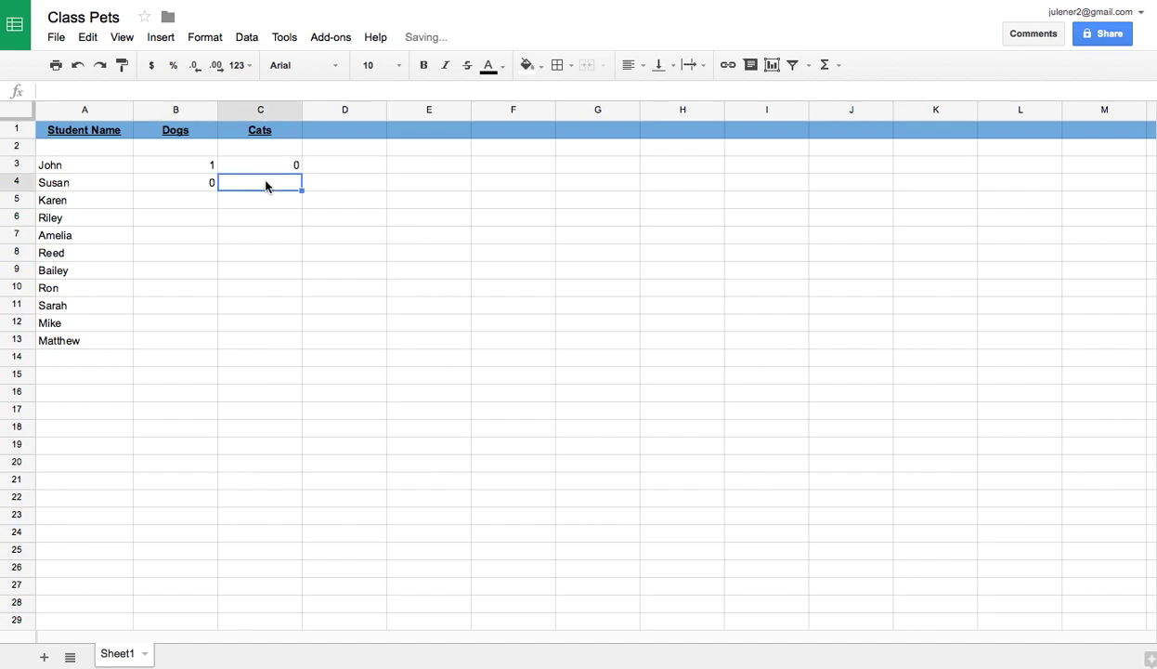
pyautogui.write('0')
pyautogui.click(166, 202)
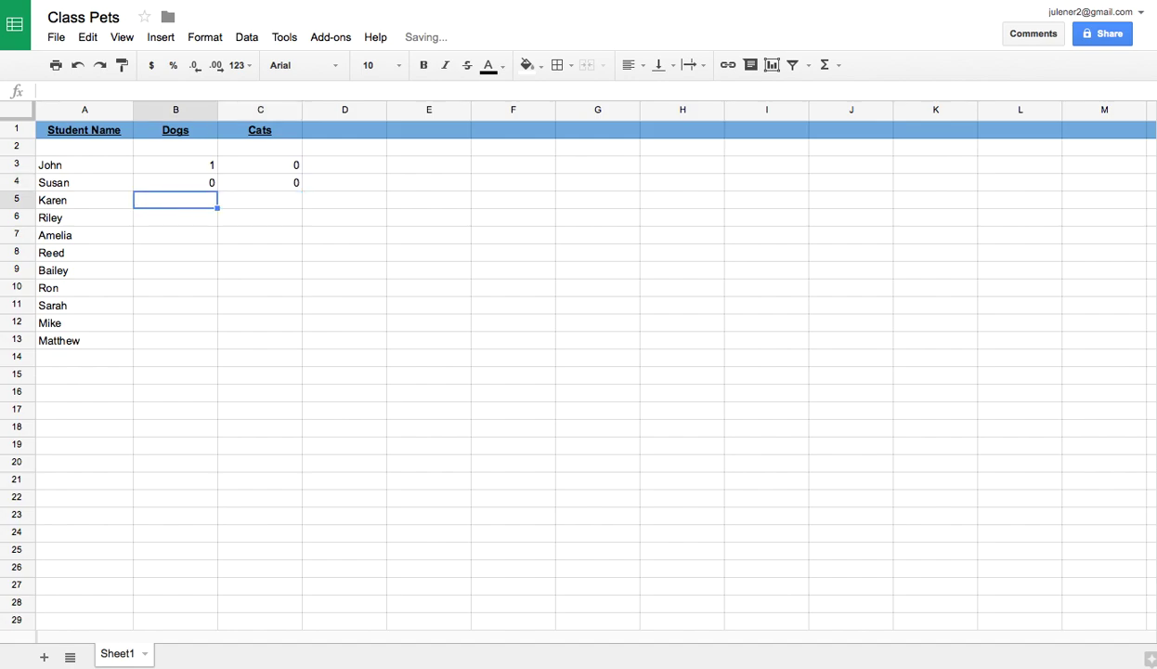
pyautogui.write('2')
pyautogui.click(292, 203)
pyautogui.write('1')
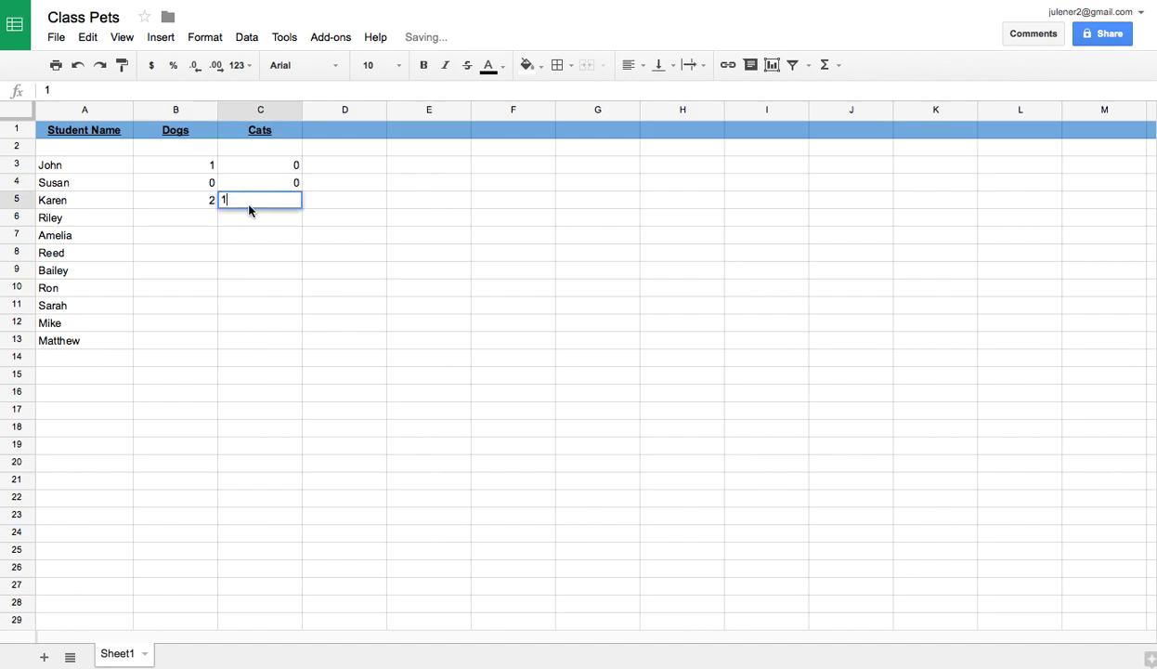
pyautogui.click(176, 225)
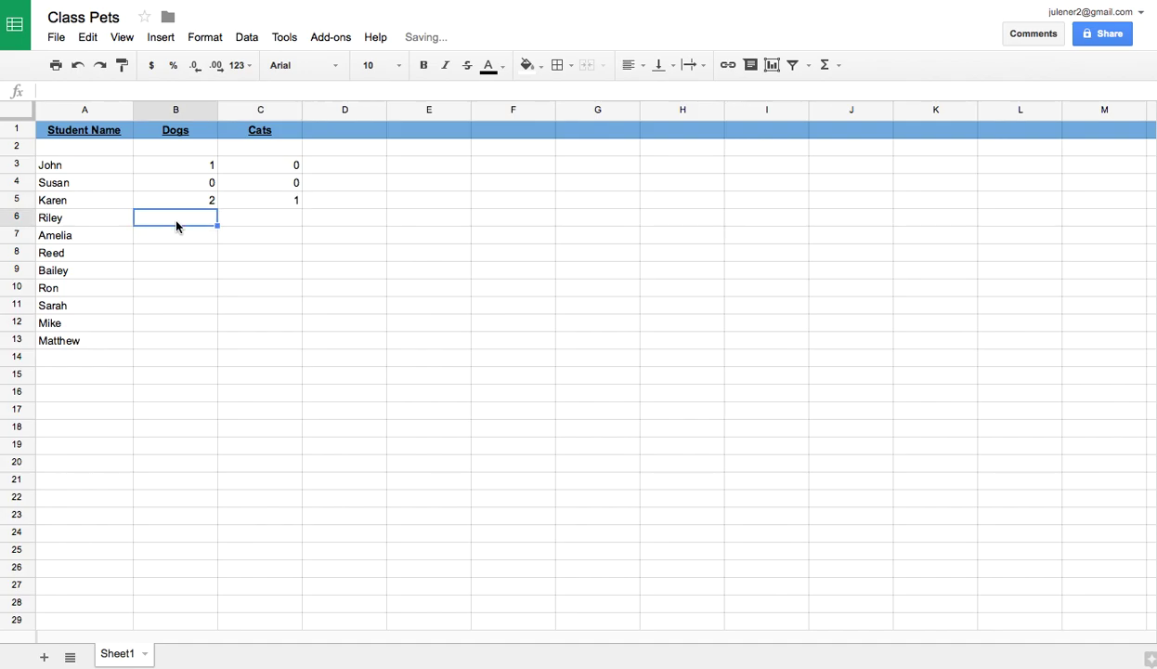
pyautogui.write('0')
pyautogui.click(278, 219)
pyautogui.write('2')
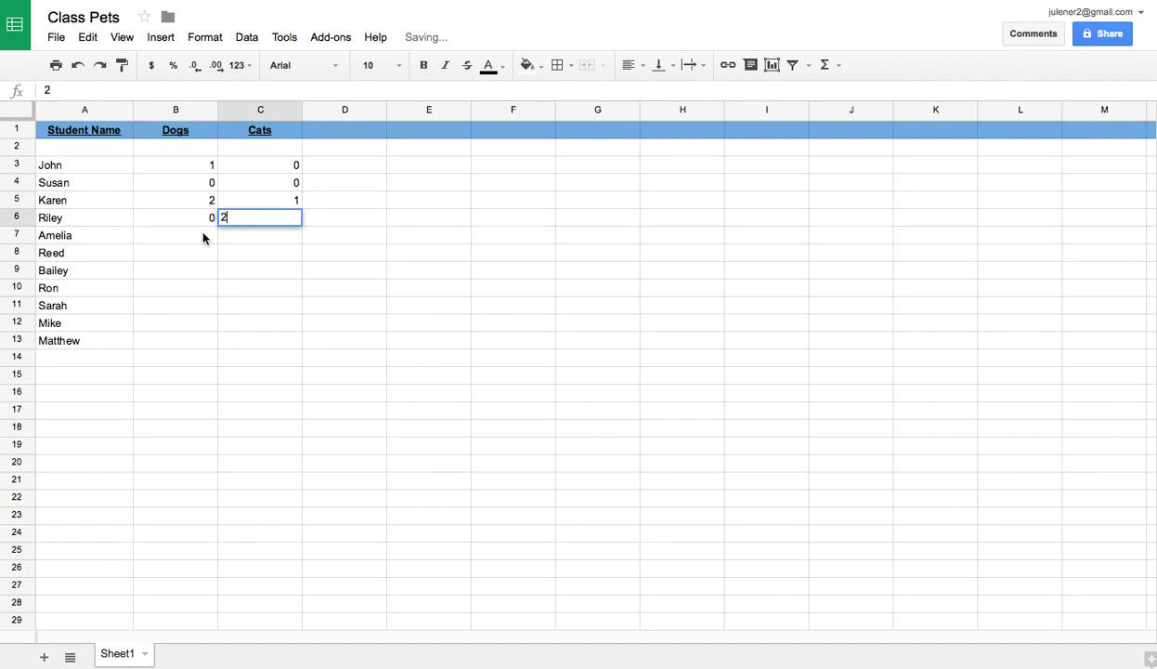
# Enter dogs/cats counts: Amelia 1/0, Reed 4/0, Bailey 2/0
pyautogui.click(161, 240)
pyautogui.write('1')
pyautogui.click(264, 235)
pyautogui.write('0')
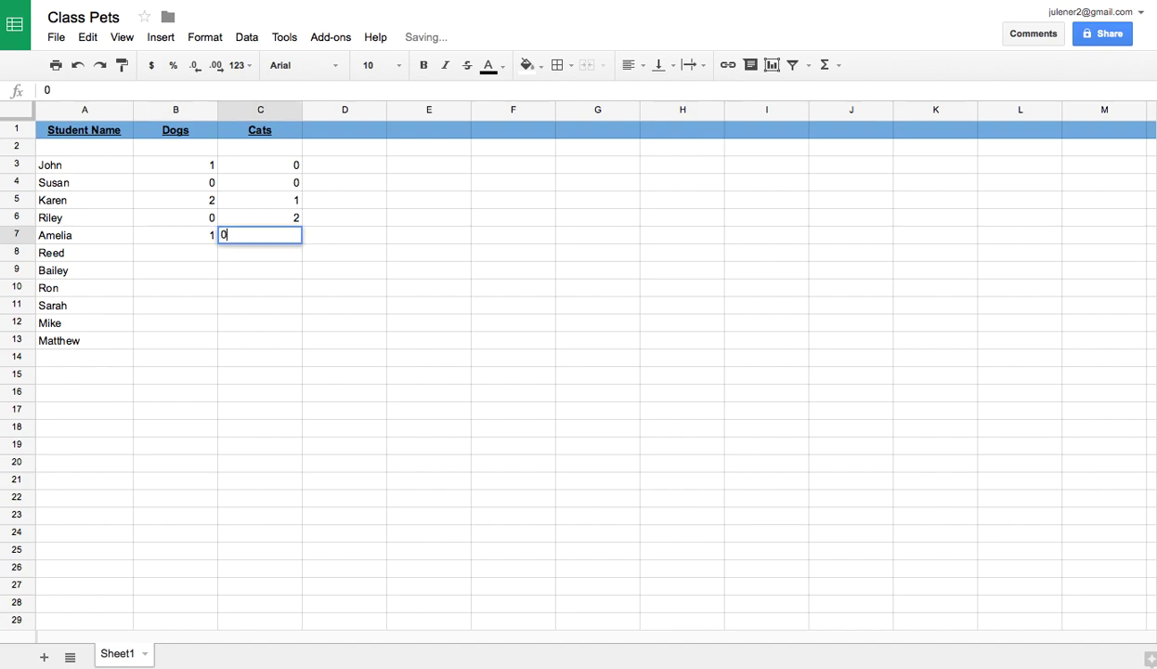
pyautogui.click(191, 254)
pyautogui.write('4')
pyautogui.click(261, 260)
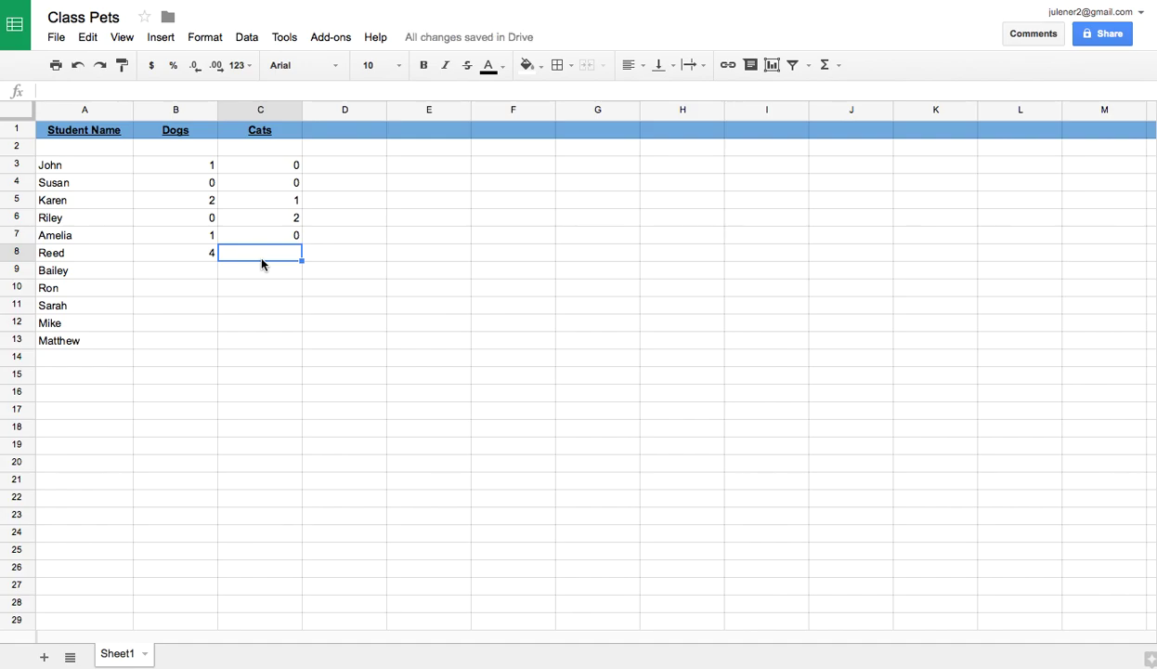
pyautogui.write('0')
pyautogui.click(188, 272)
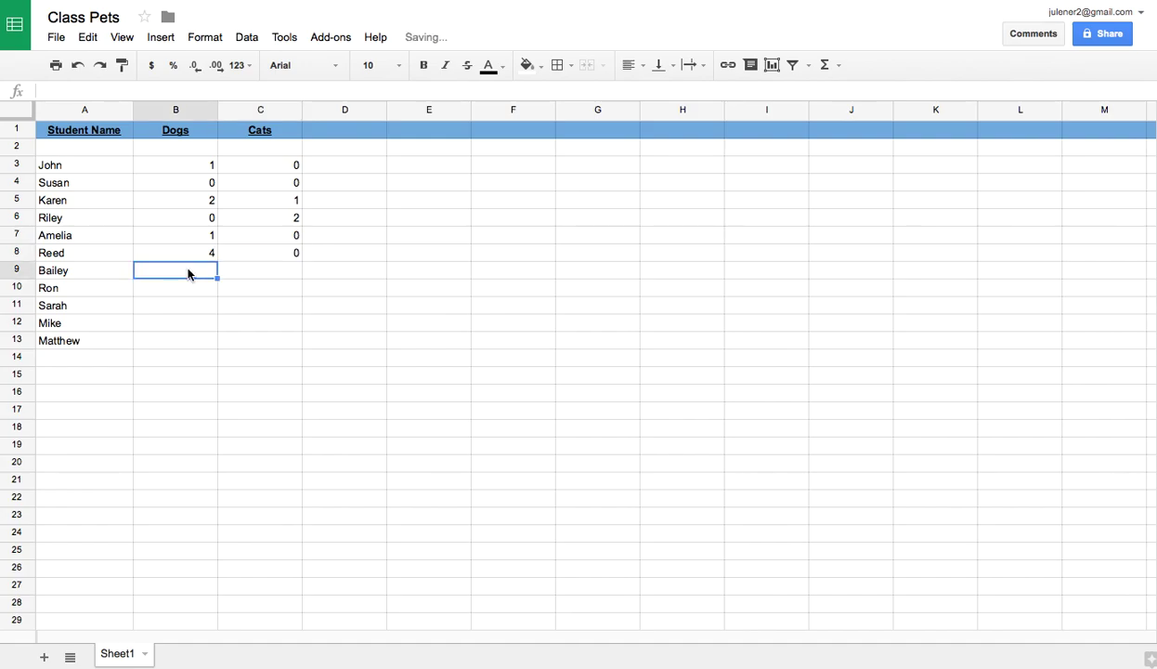
pyautogui.write('2')
pyautogui.click(273, 269)
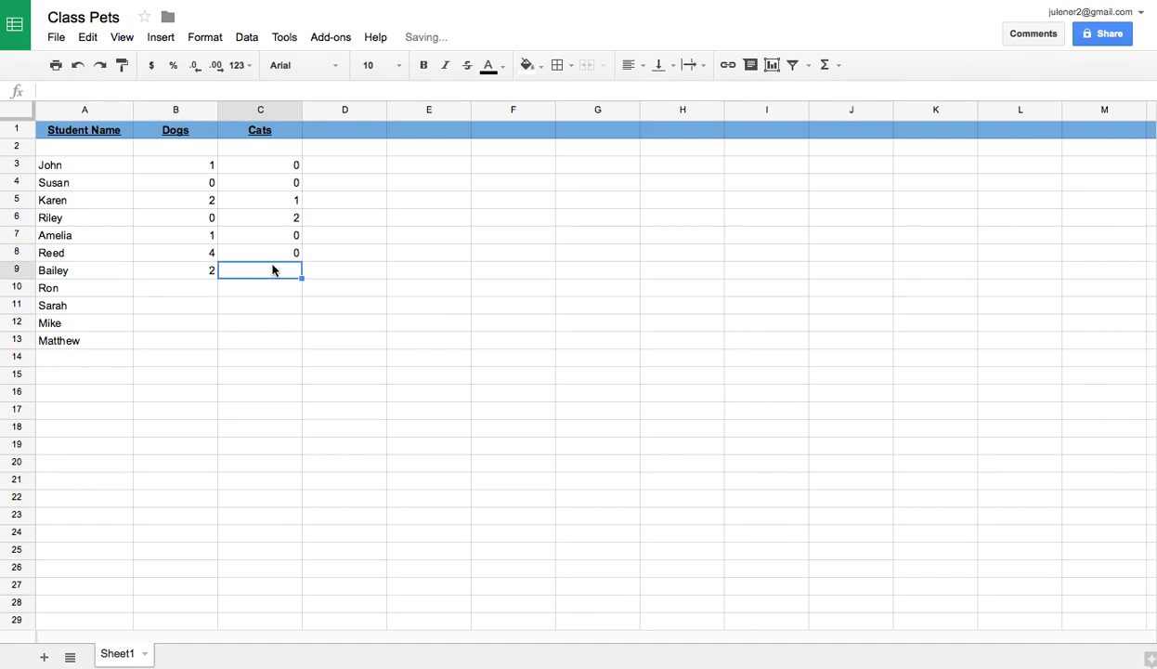
pyautogui.write('0')
# Enter cat counts Ron 1, Sarah 1, Mike 2 and Matthew 0 in C10:C13
pyautogui.click(255, 294)
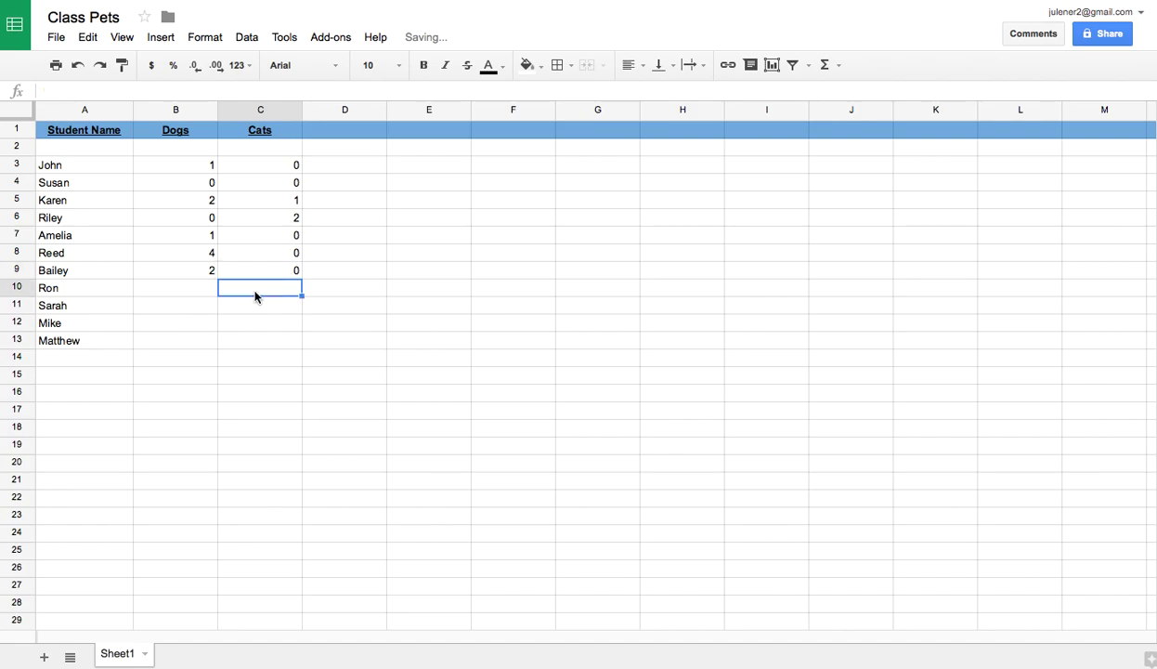
pyautogui.write('1')
pyautogui.click(246, 306)
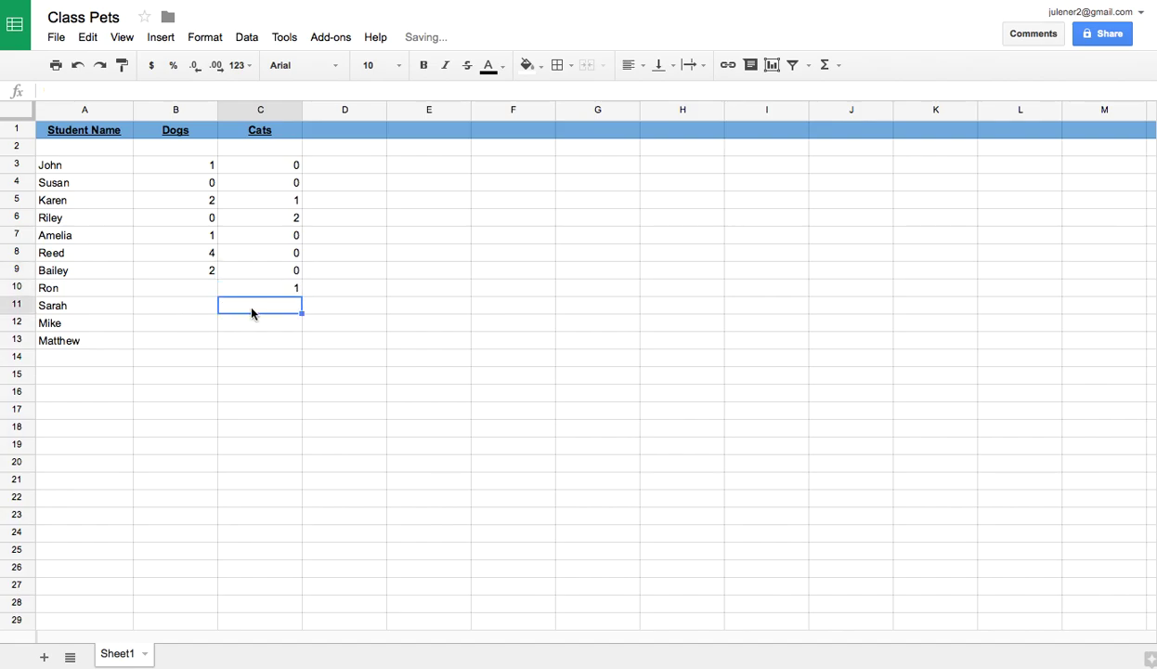
pyautogui.write('1')
pyautogui.click(251, 327)
pyautogui.write('2')
pyautogui.click(252, 342)
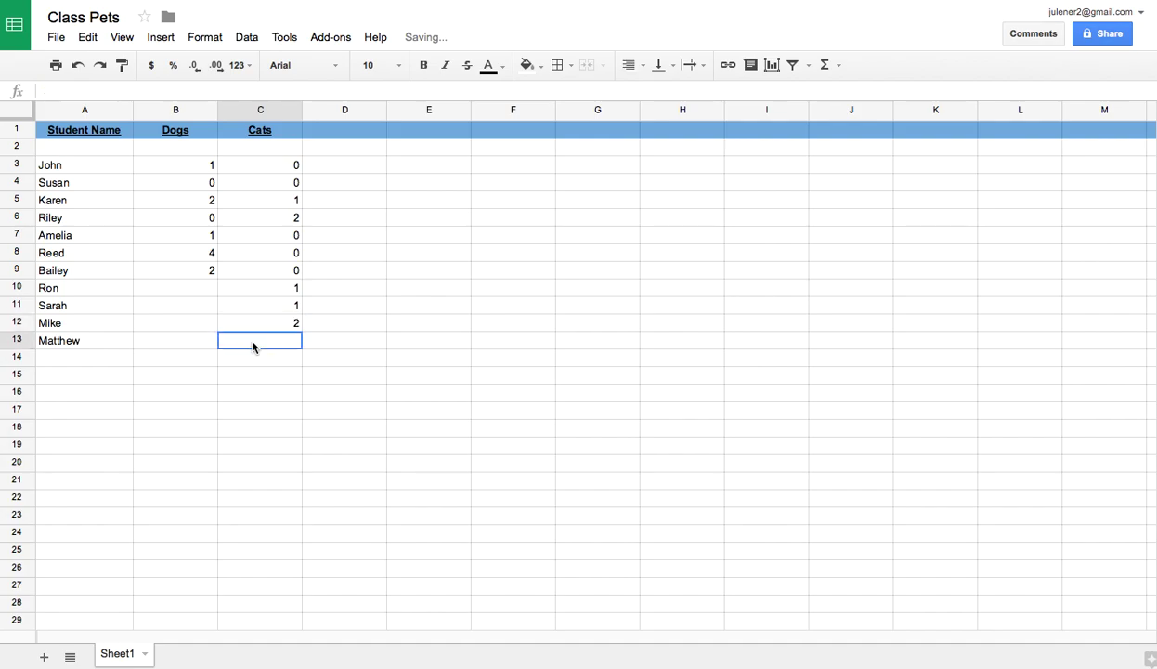
pyautogui.write('0')
# Enter dog counts Ron 1, Sarah 0, Mike 2 and Matthew 1 in B10:B13
pyautogui.click(176, 296)
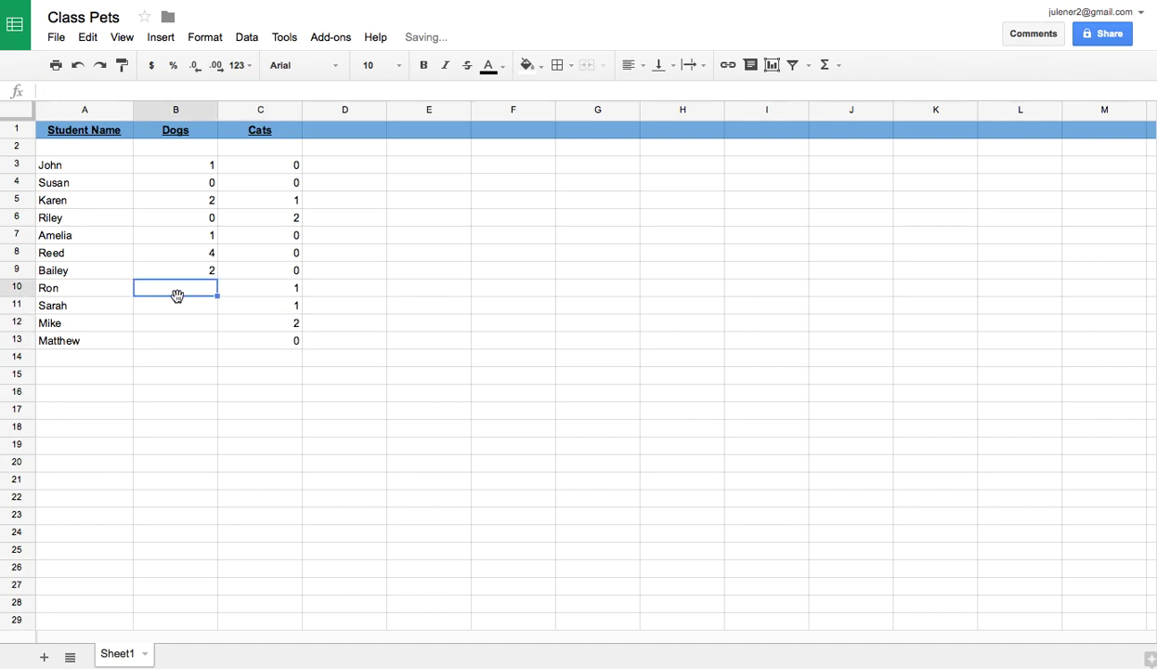
pyautogui.write('1')
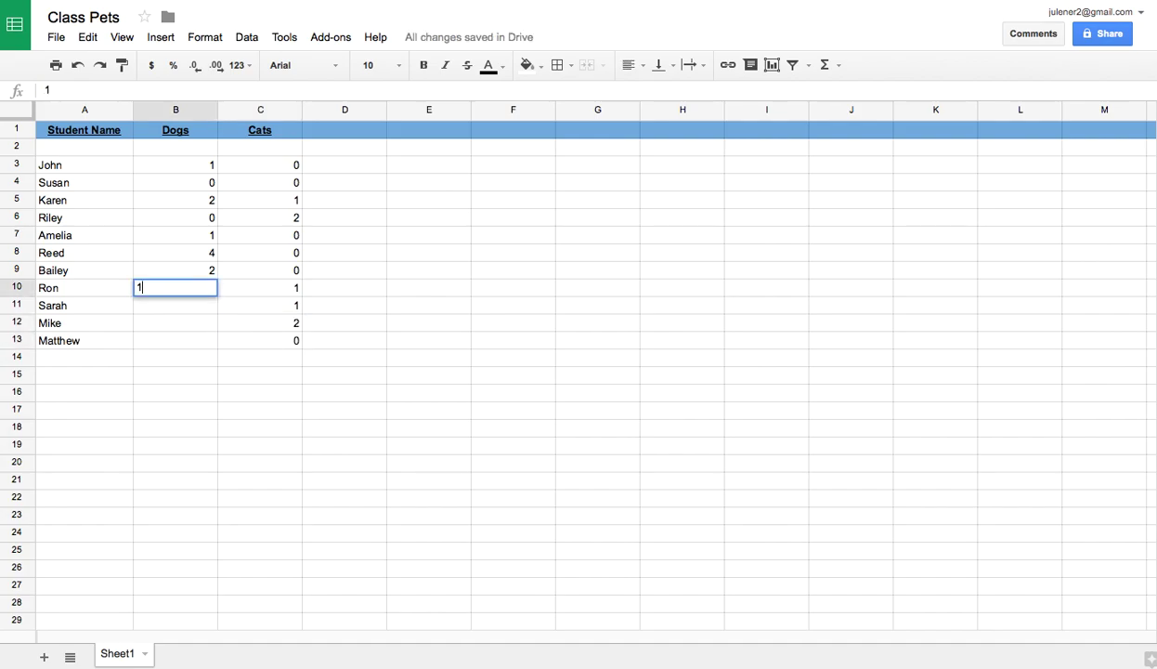
pyautogui.press('Return')
pyautogui.write('0')
pyautogui.press('Return')
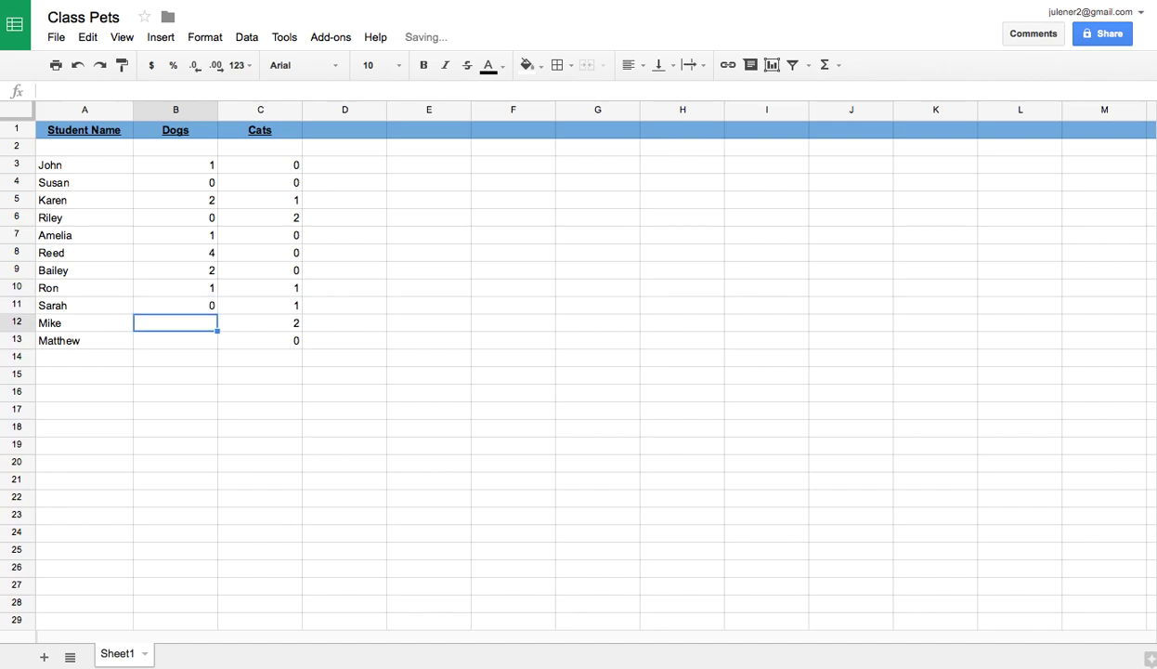
pyautogui.write('2')
pyautogui.press('Return')
pyautogui.write('1')
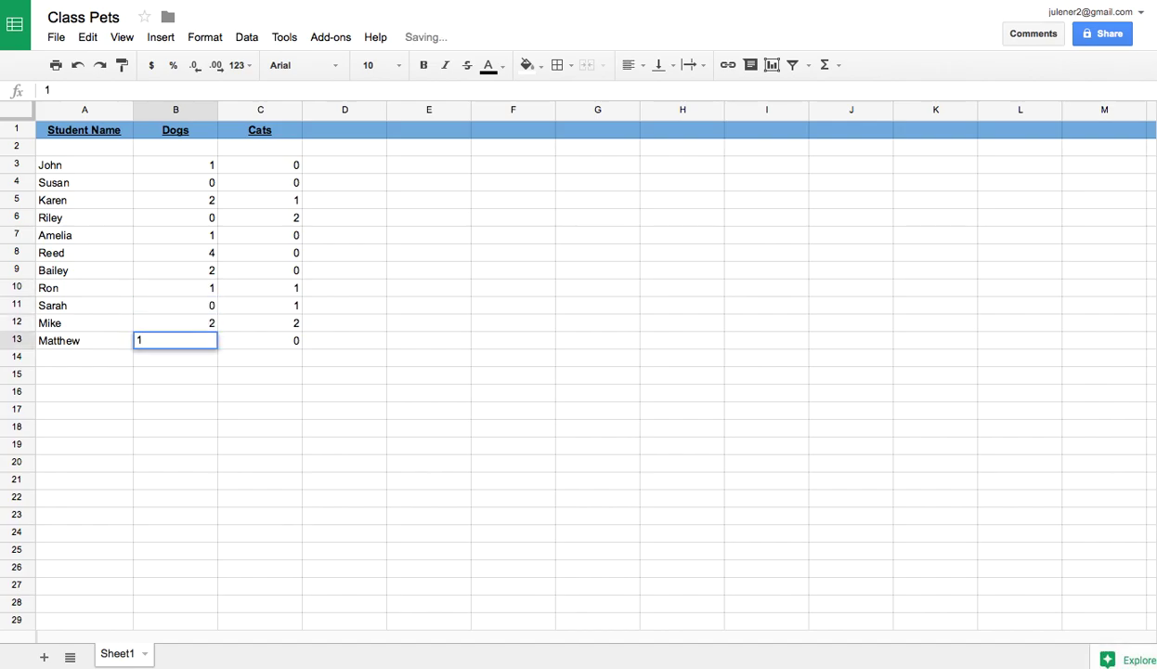
pyautogui.press('Return')
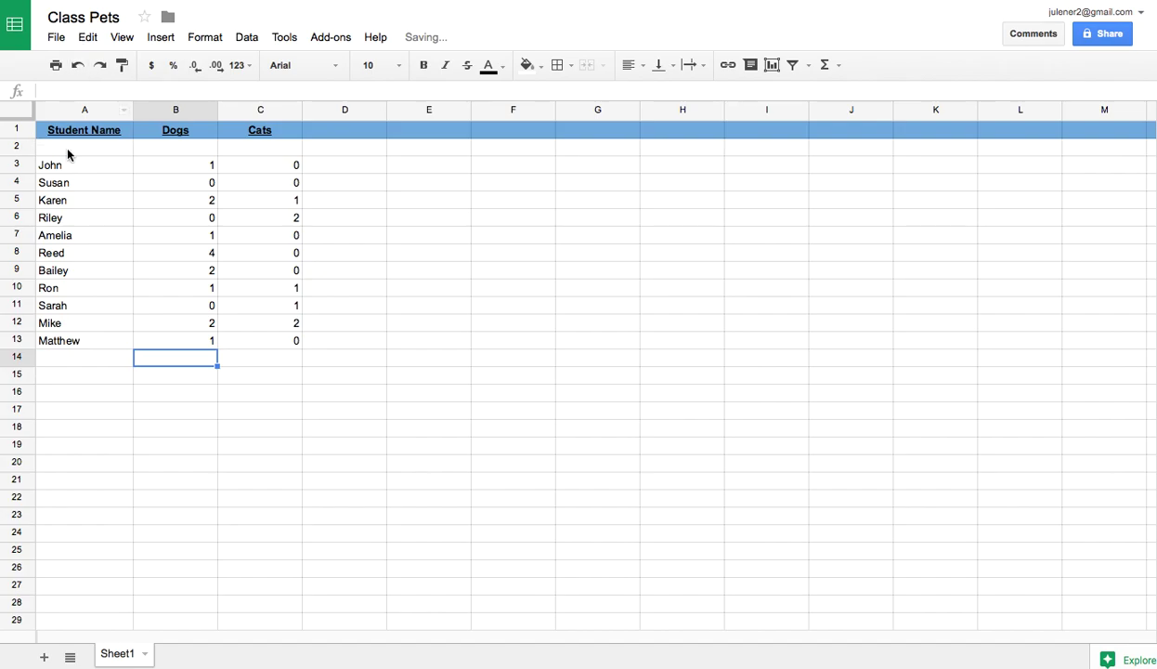
# Center-align the whole of columns B (Dogs) and C (Cats)
pyautogui.click(179, 110)
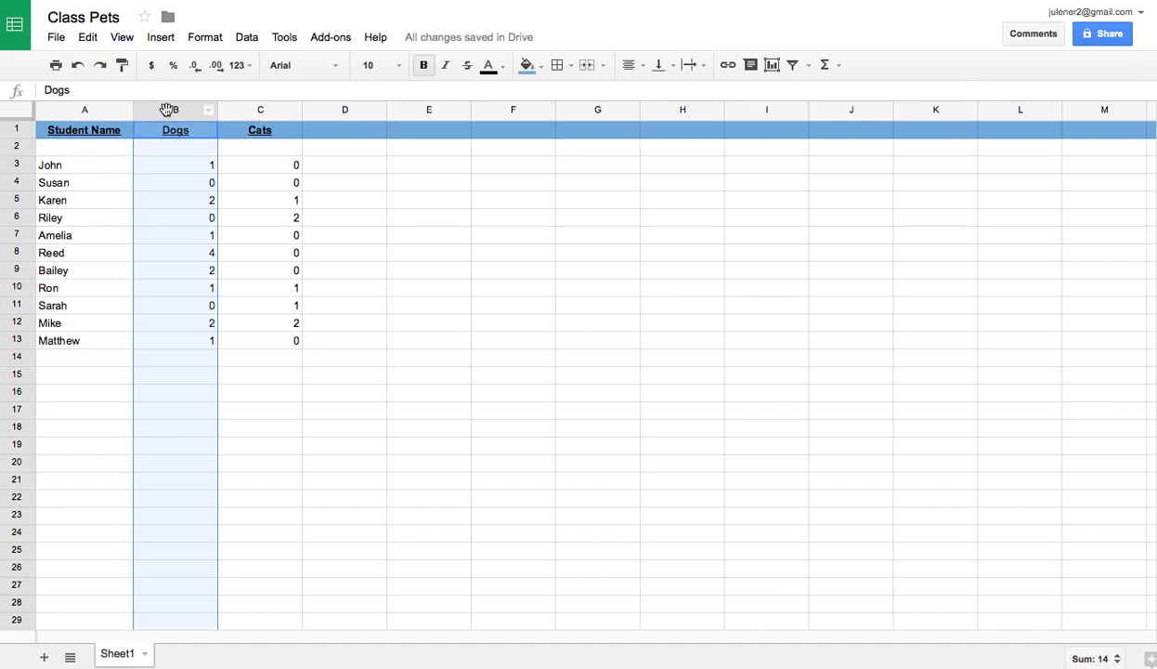
pyautogui.keyDown('shift'); pyautogui.click(264, 113); pyautogui.keyUp('shift')
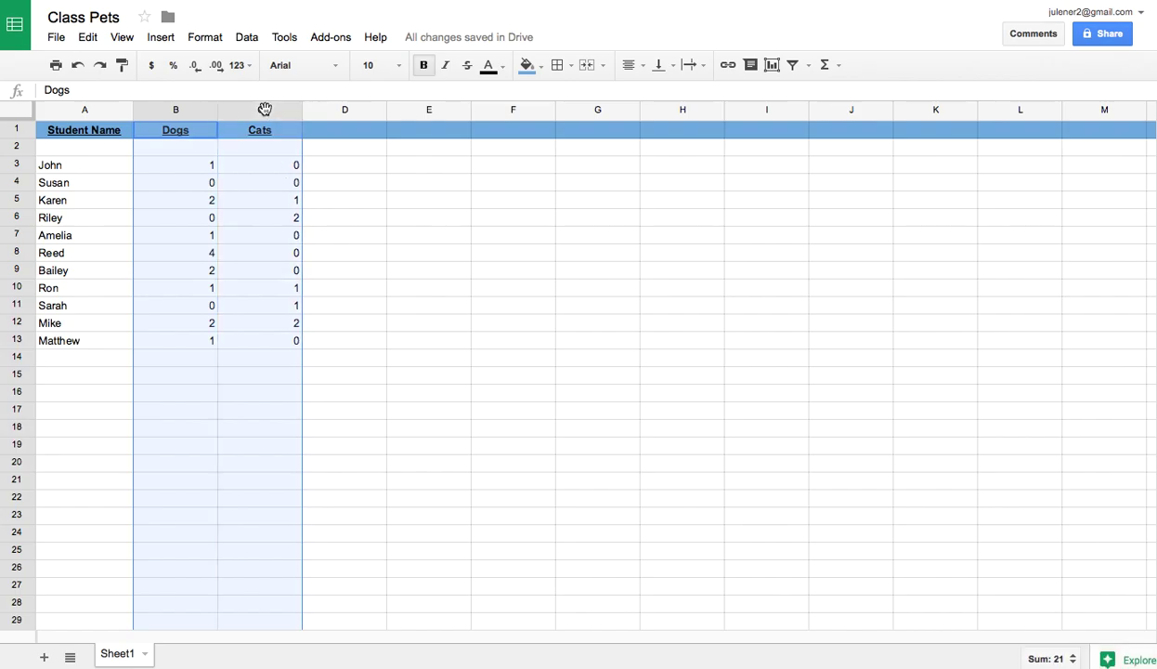
pyautogui.click(633, 67)
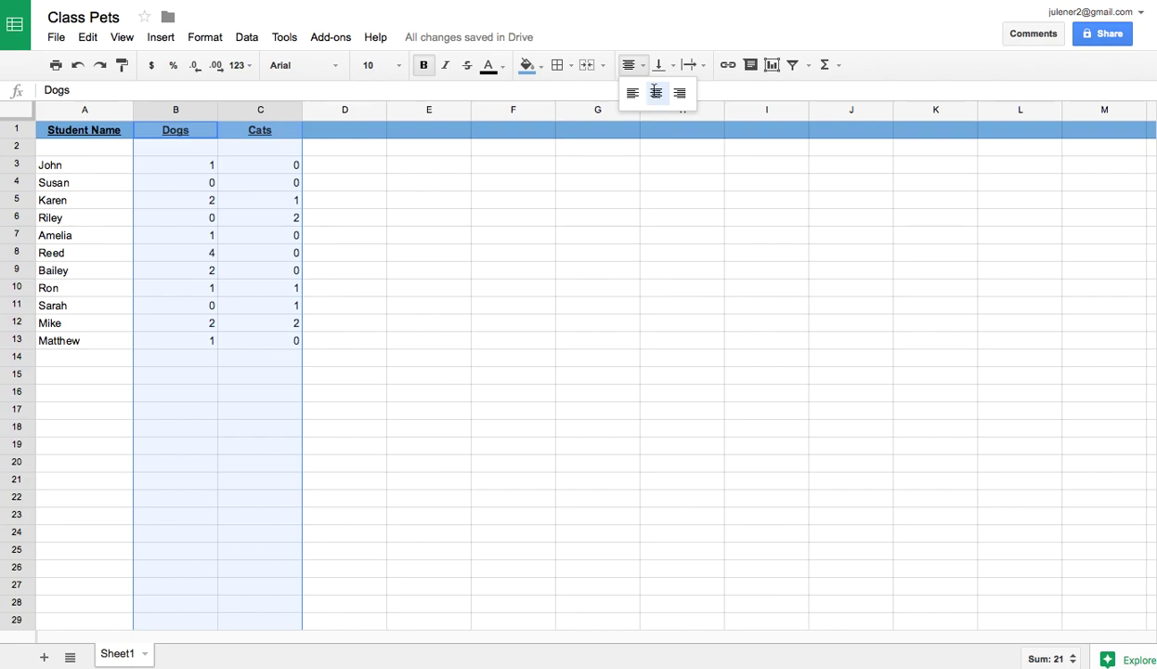
pyautogui.click(655, 92)
pyautogui.click(663, 312)
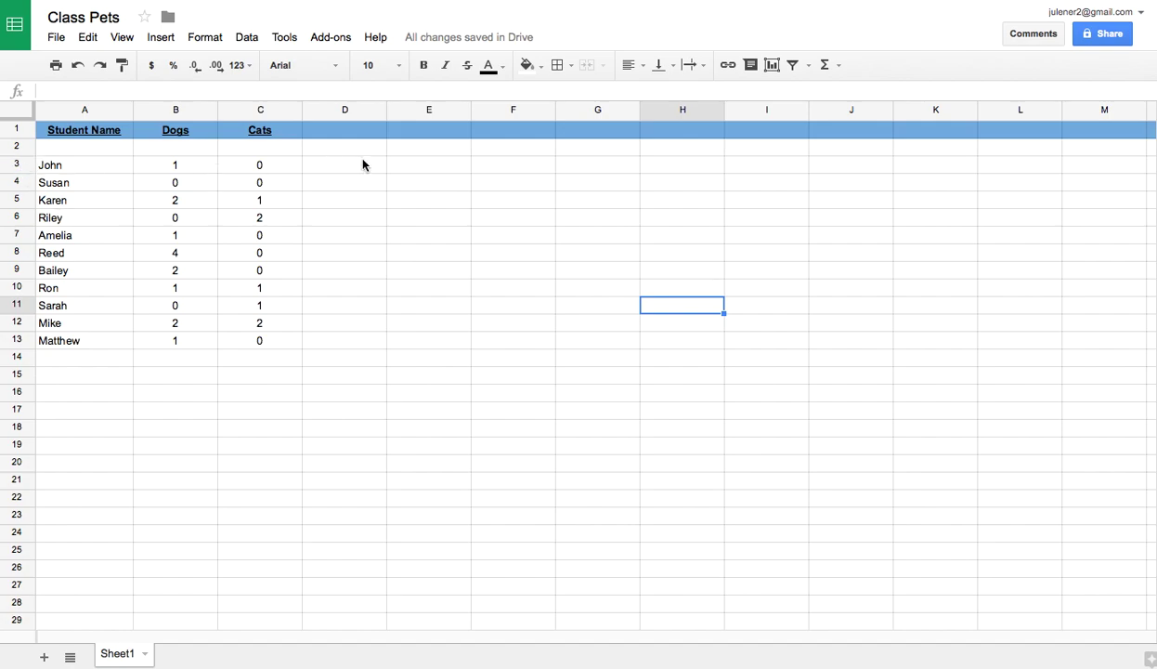
# Add the heading 'Total Pets' in cell D1 beside Cats
pyautogui.click(350, 133)
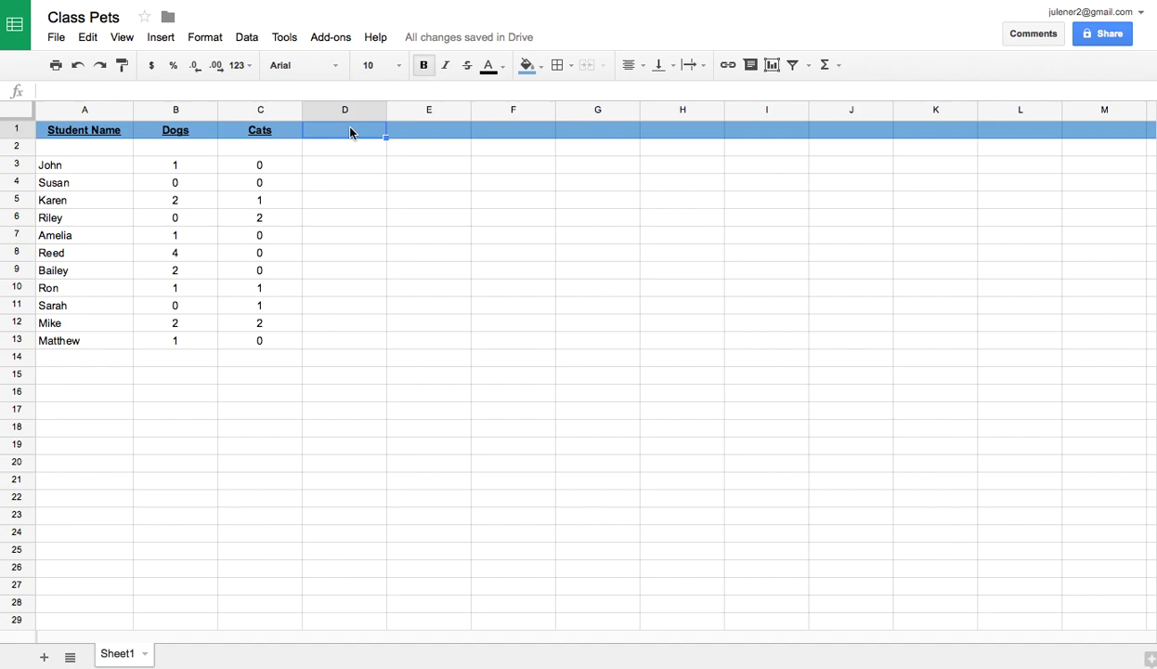
pyautogui.write('Total P')
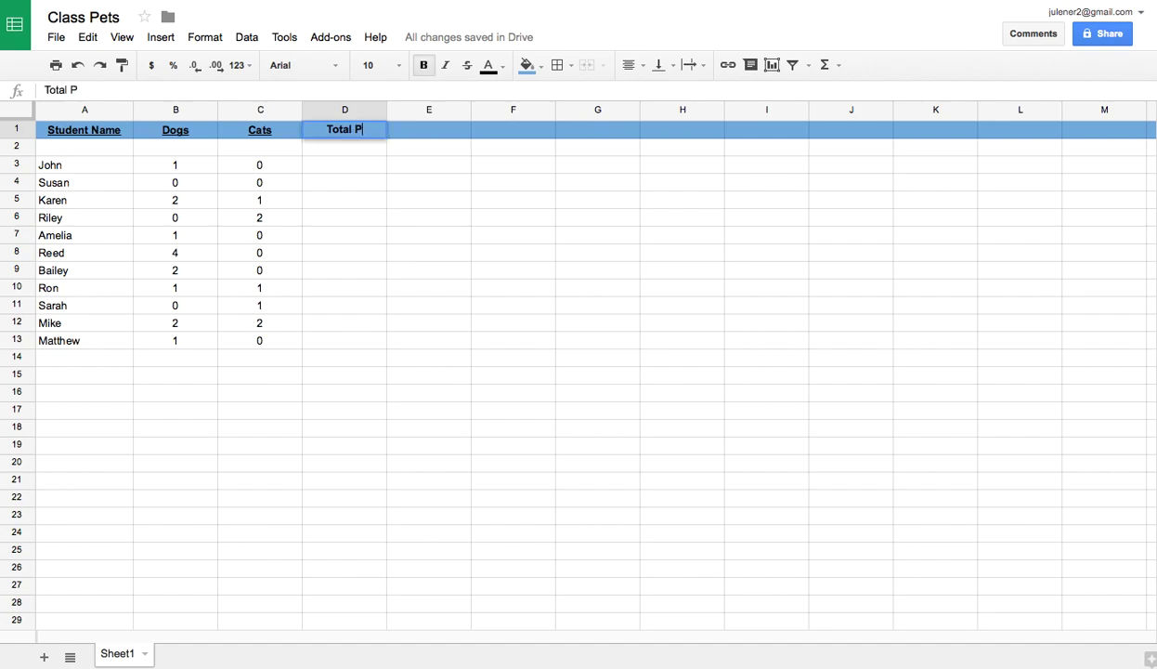
pyautogui.write('ets')
pyautogui.click(67, 165)
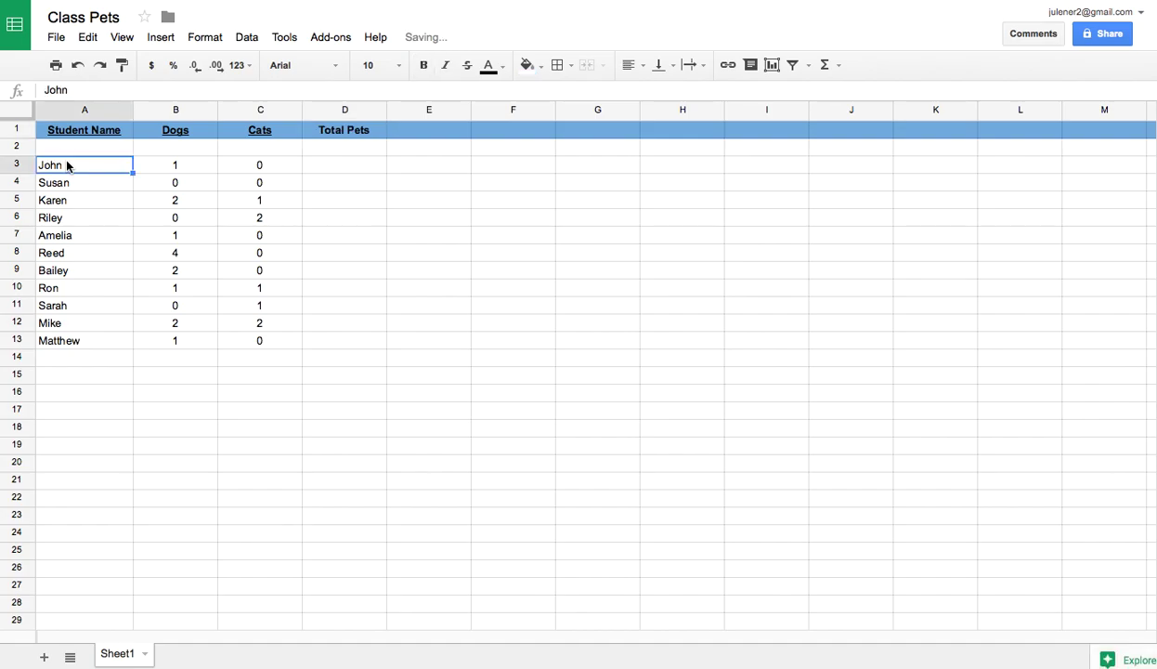
pyautogui.click(175, 165)
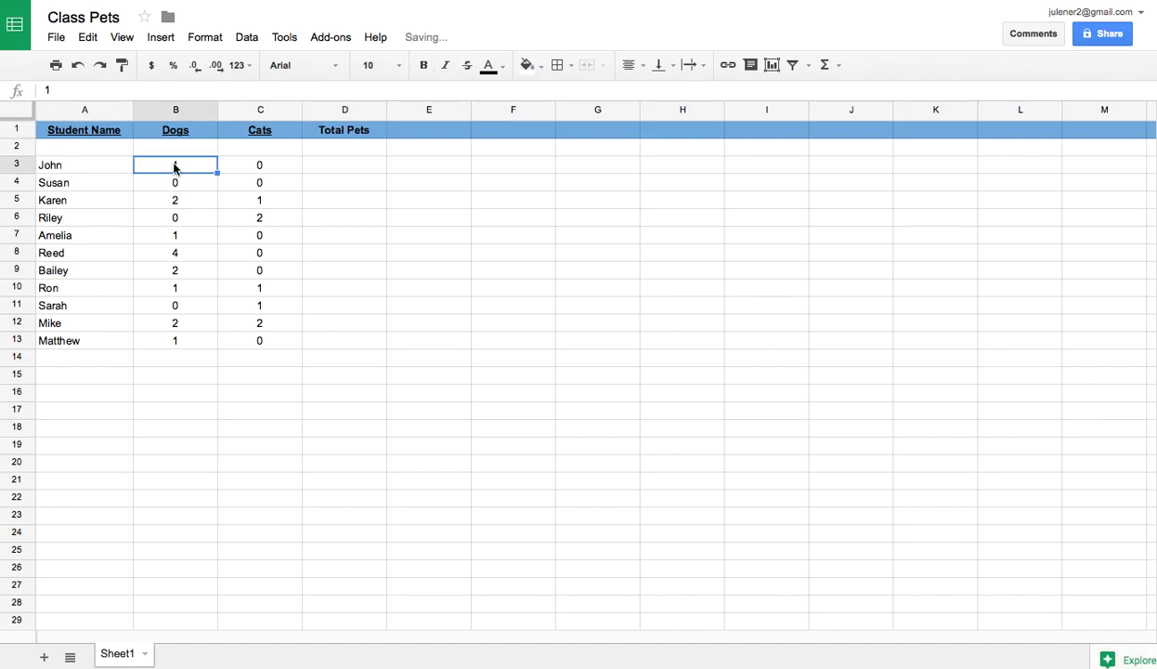
pyautogui.click(262, 166)
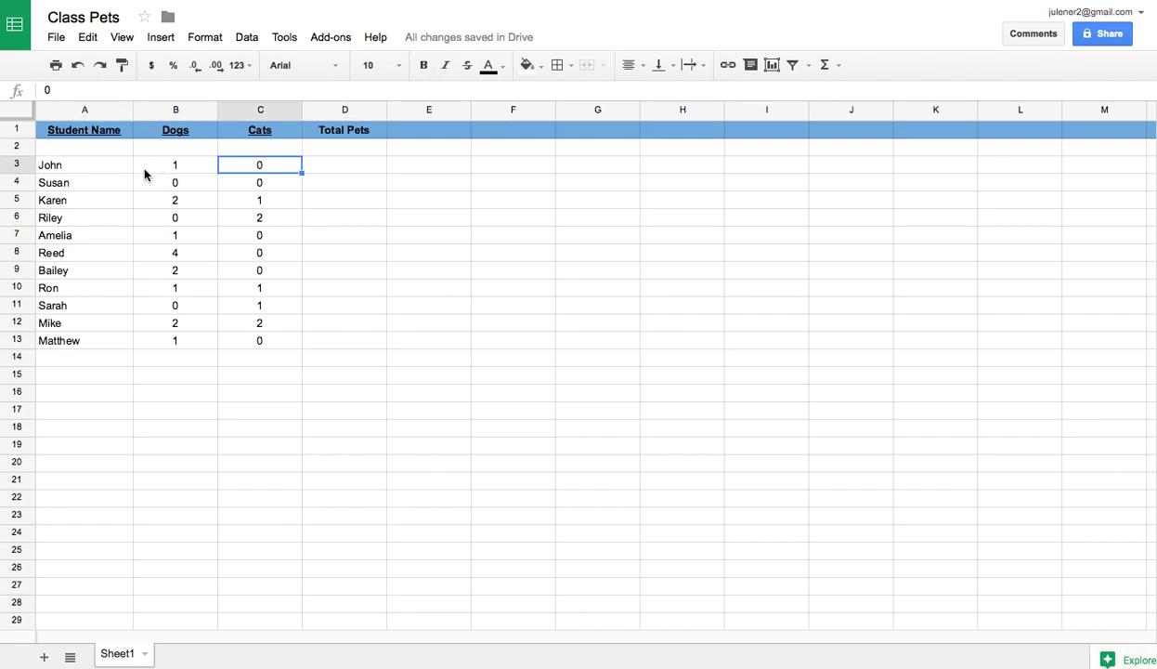
# Put =SUM(B3:C3) in D3 so John's total pets shows 1
pyautogui.click(350, 170)
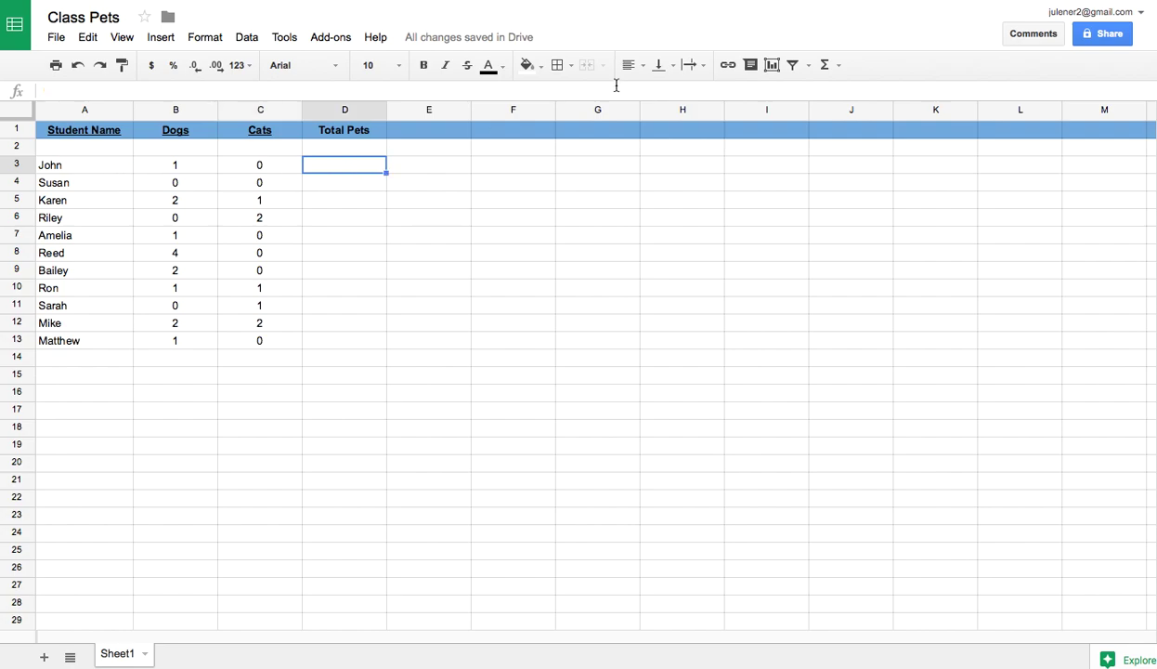
pyautogui.click(838, 67)
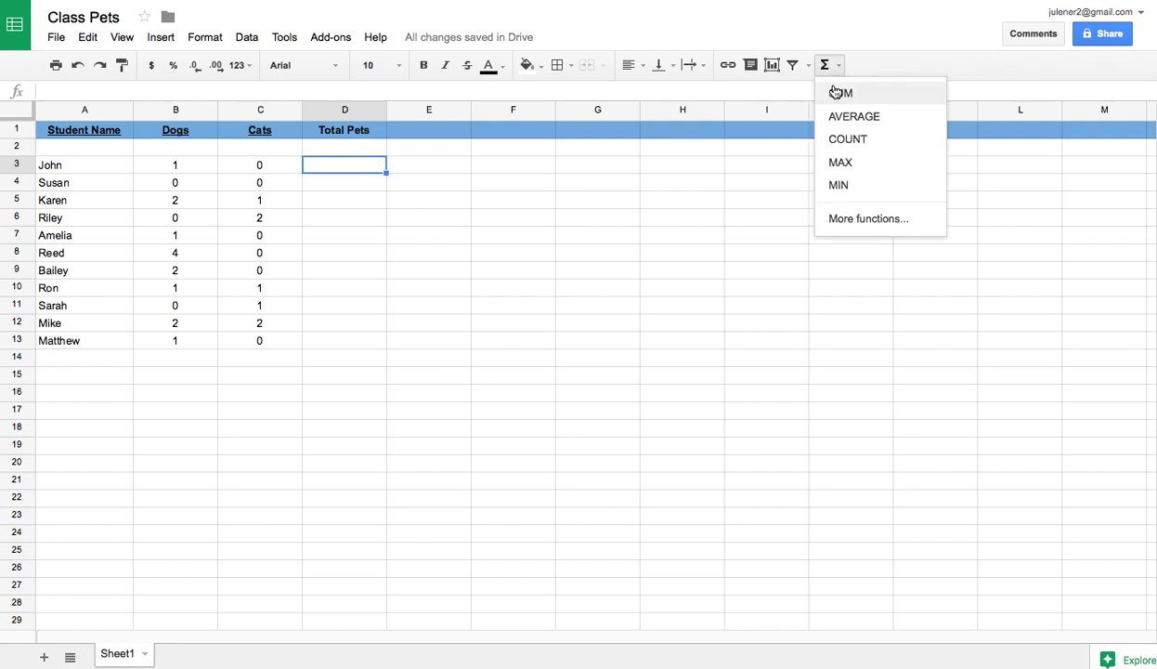
pyautogui.click(839, 93)
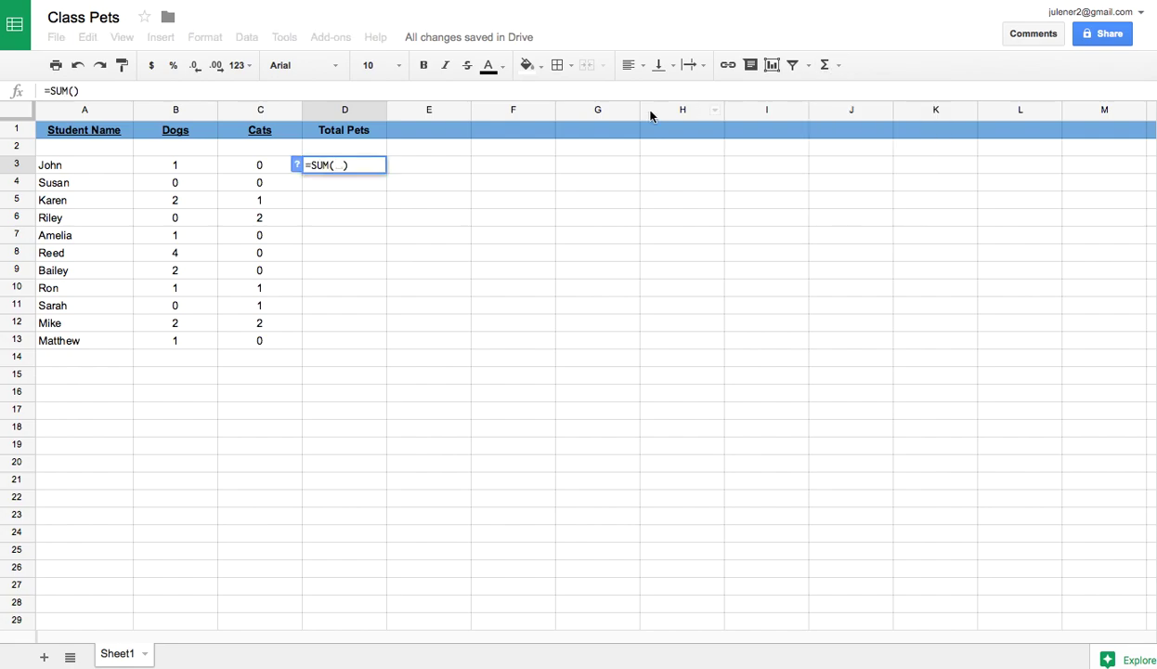
pyautogui.moveTo(155, 165); pyautogui.dragTo(275, 169)
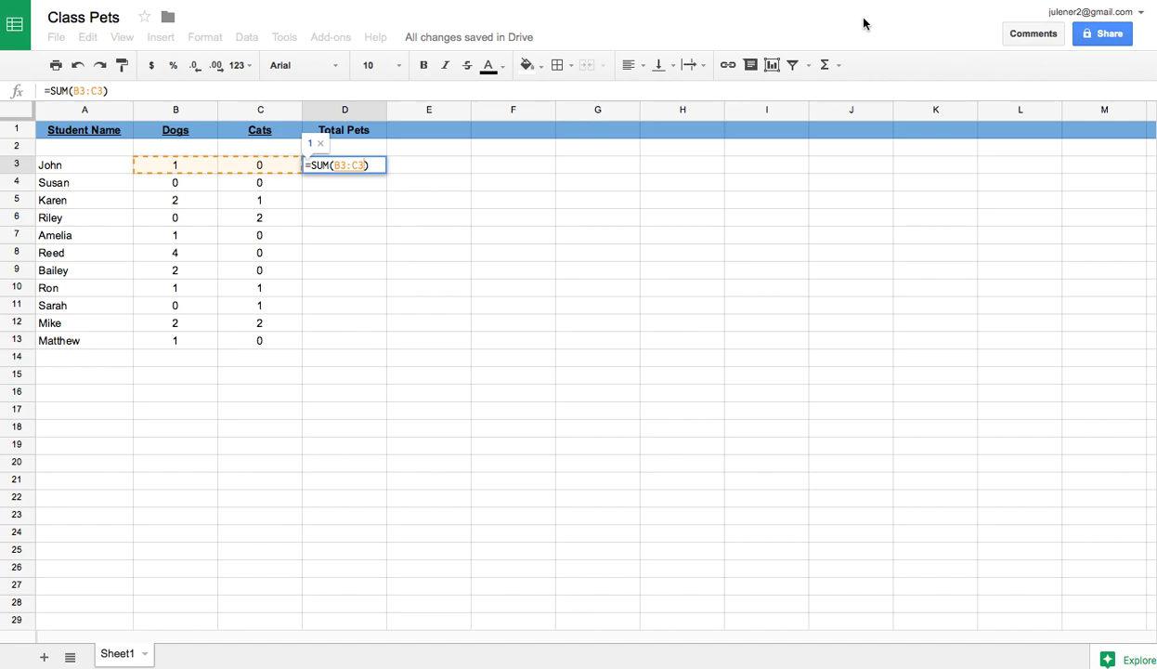
pyautogui.press('Return')
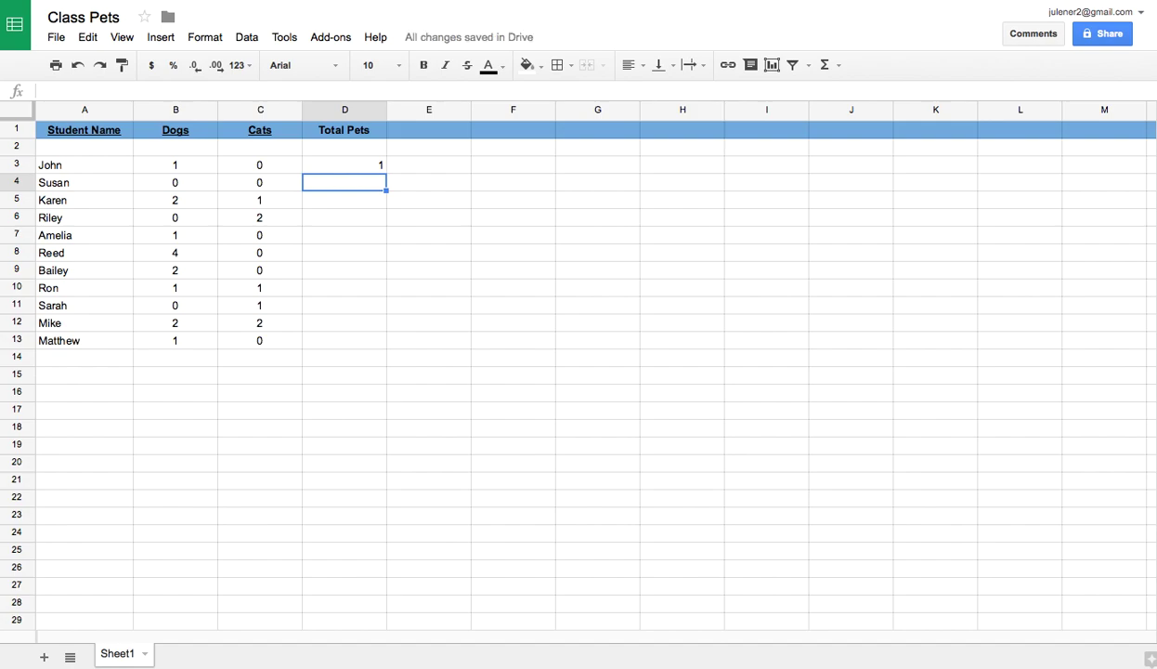
pyautogui.click(363, 165)
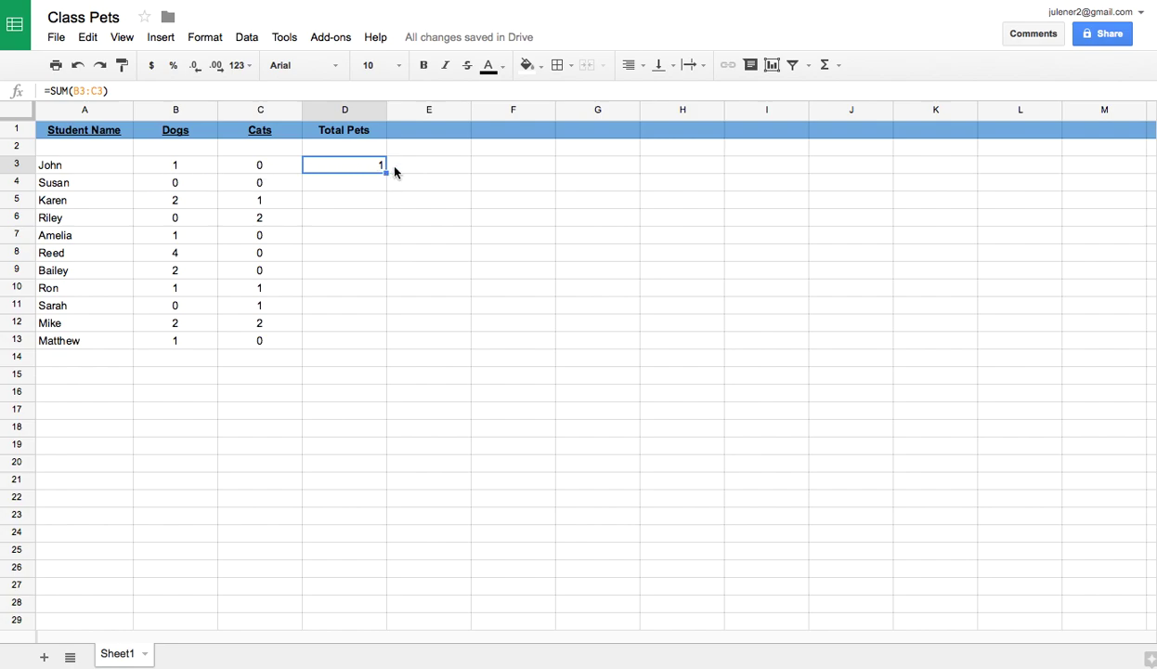
# Copy the SUM formula down D3:D13 and center the totals in column D
pyautogui.moveTo(385, 172); pyautogui.dragTo(374, 336)
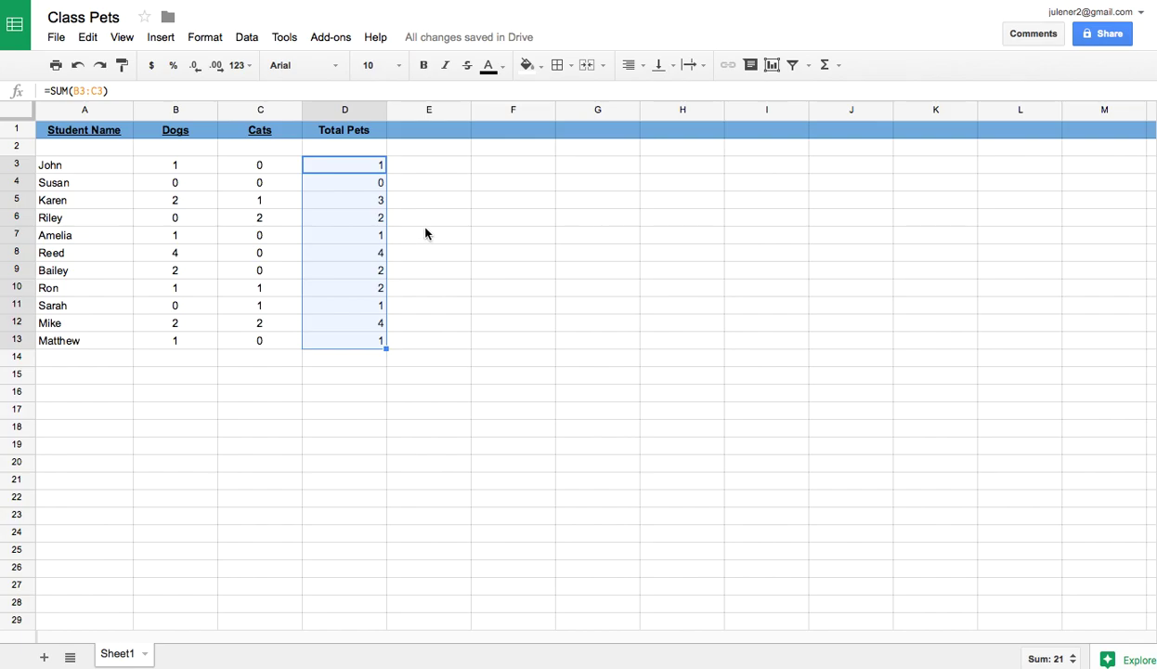
pyautogui.click(344, 108)
pyautogui.click(638, 65)
pyautogui.click(653, 93)
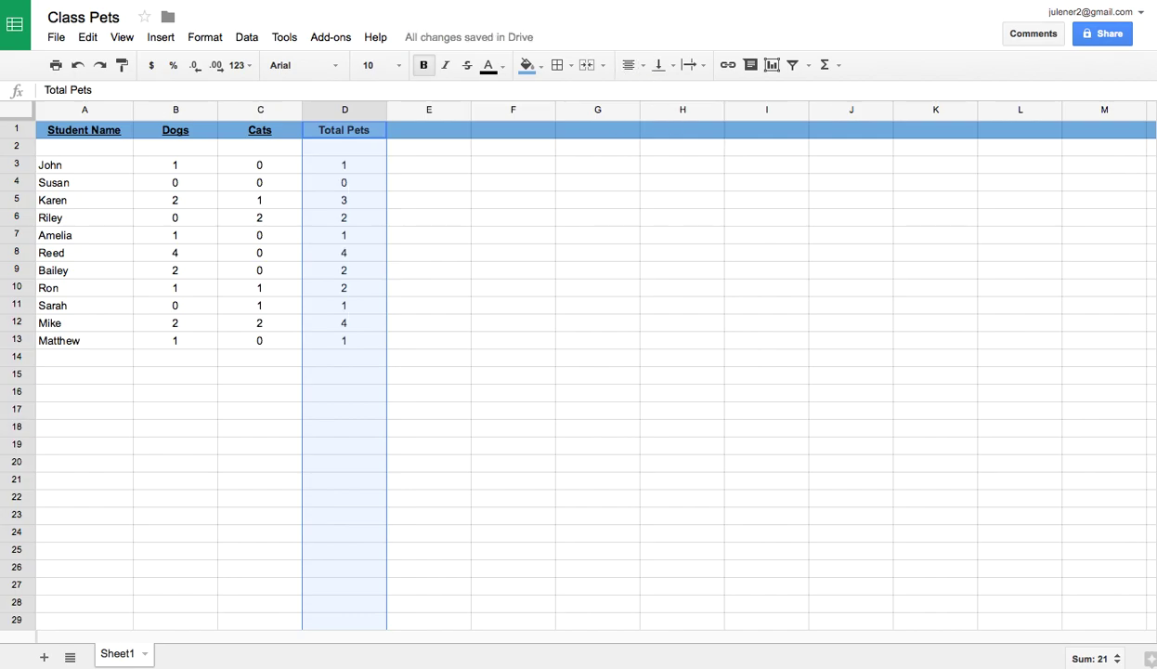
# Enter the label AVERAGE in cell A15, below the student names
pyautogui.click(52, 376)
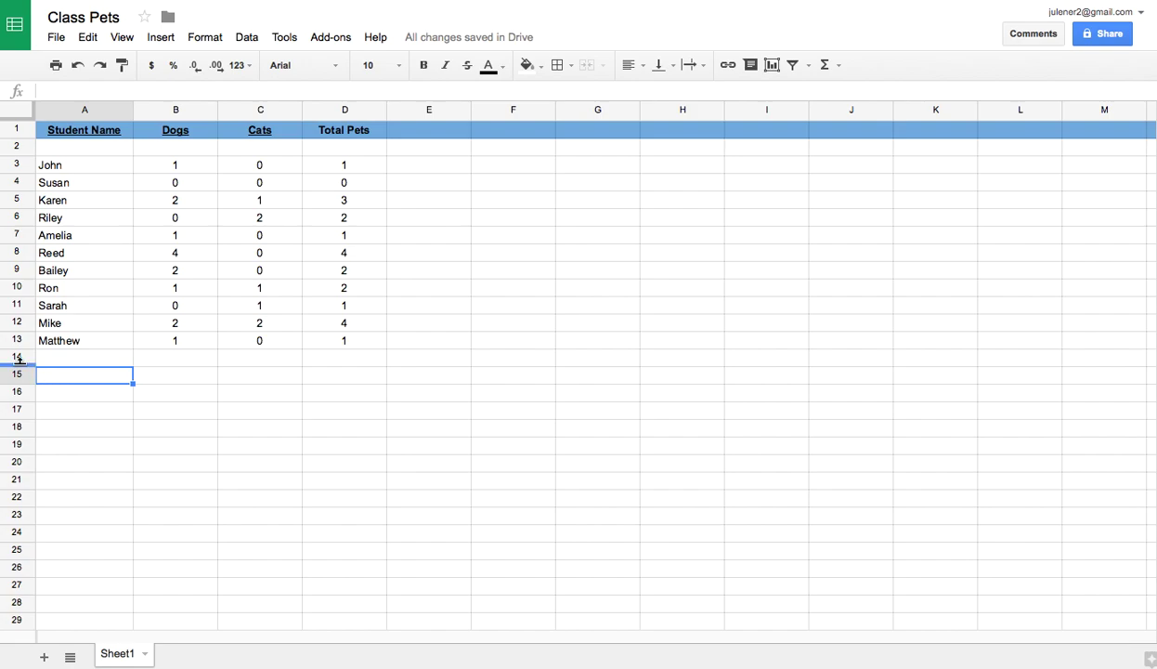
pyautogui.write('AVERAGE')
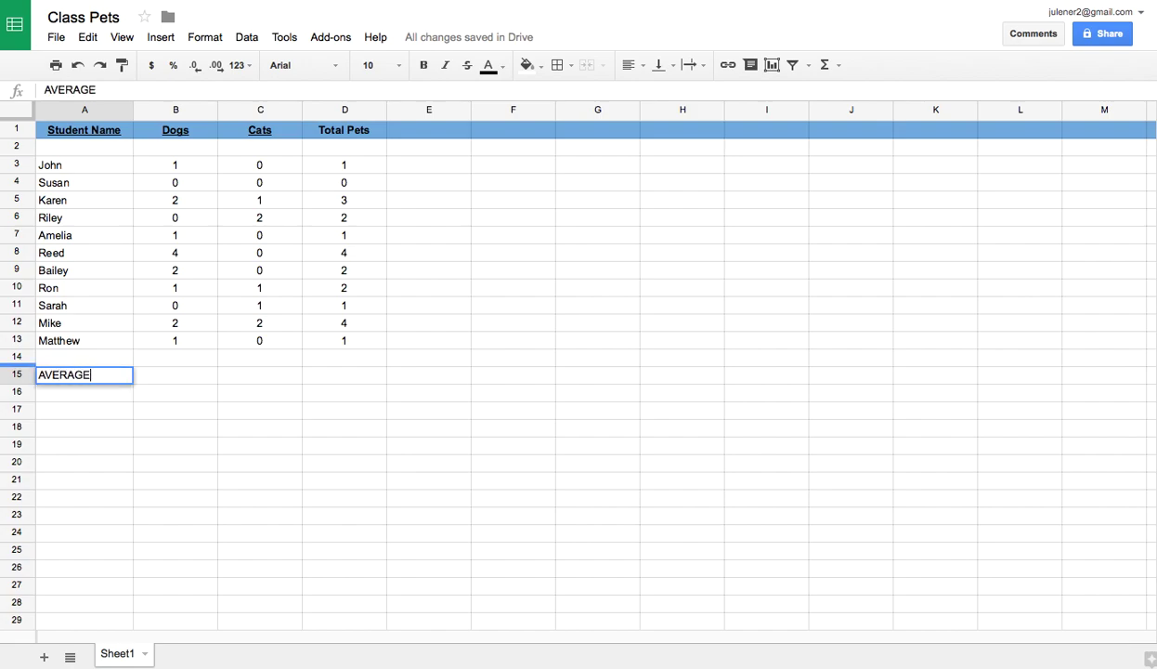
pyautogui.click(102, 480)
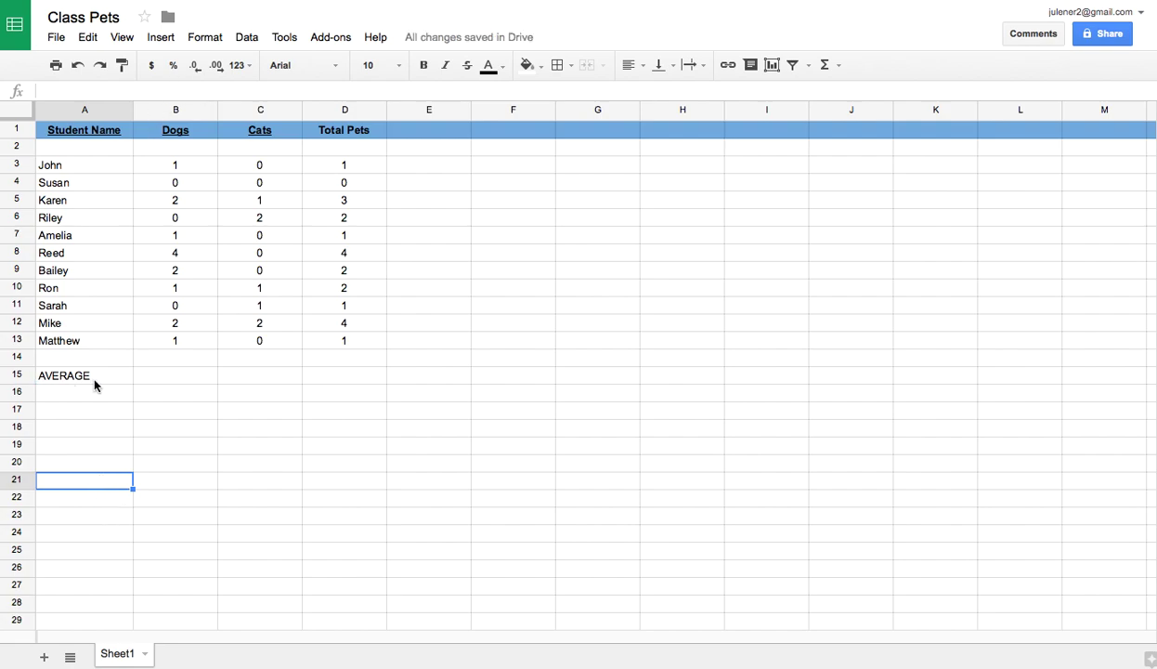
# Put =AVERAGE(B3:B13) in B15, showing 1.272727273 dogs per student
pyautogui.click(185, 381)
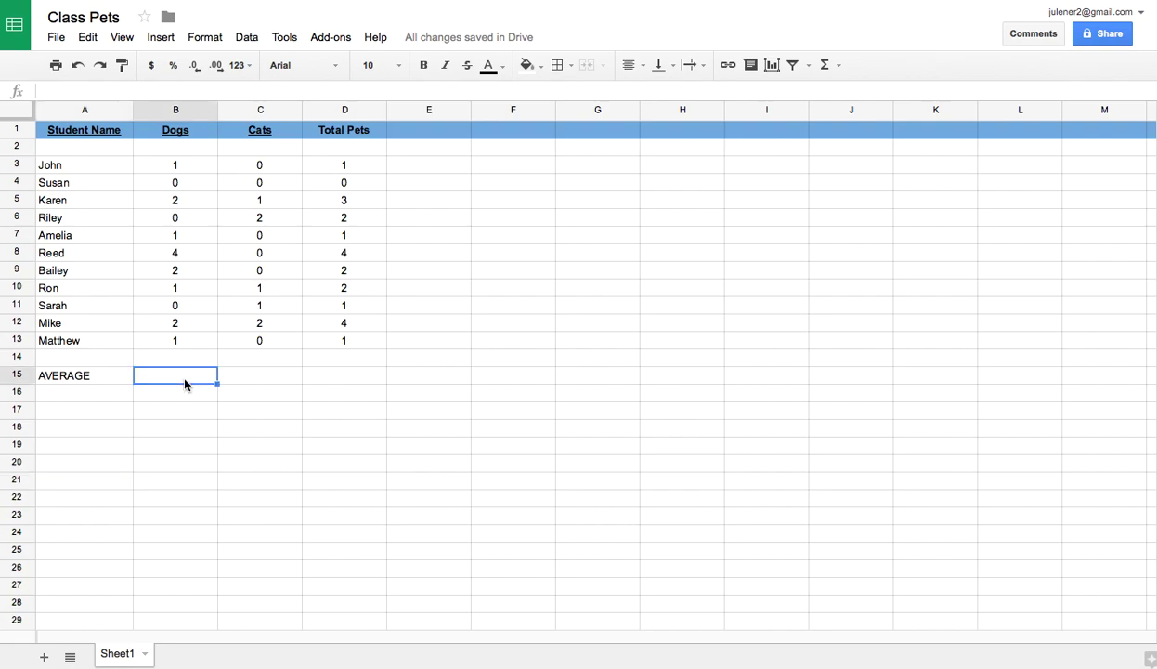
pyautogui.click(842, 65)
pyautogui.click(853, 116)
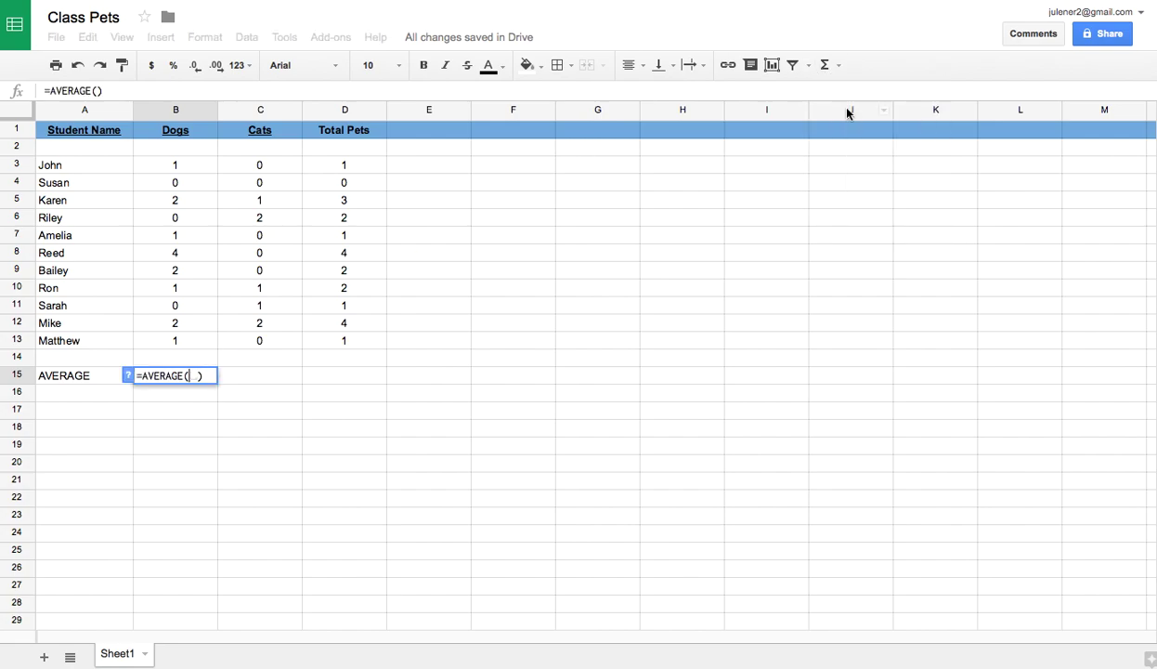
pyautogui.moveTo(163, 166); pyautogui.dragTo(175, 343)
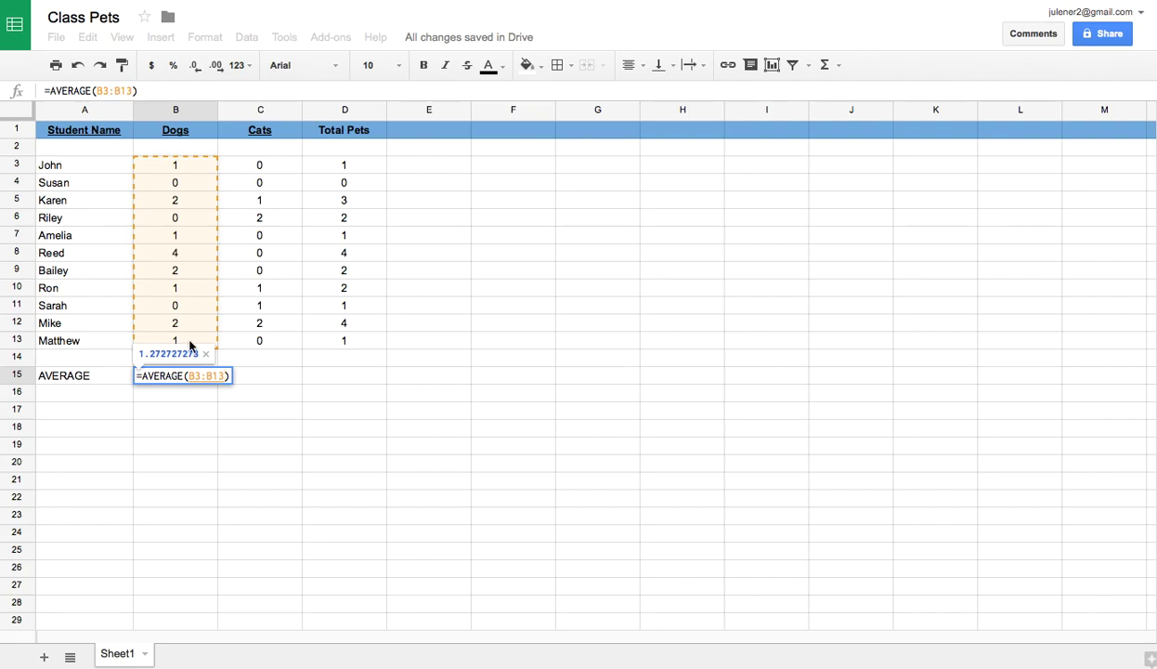
pyautogui.press('Return')
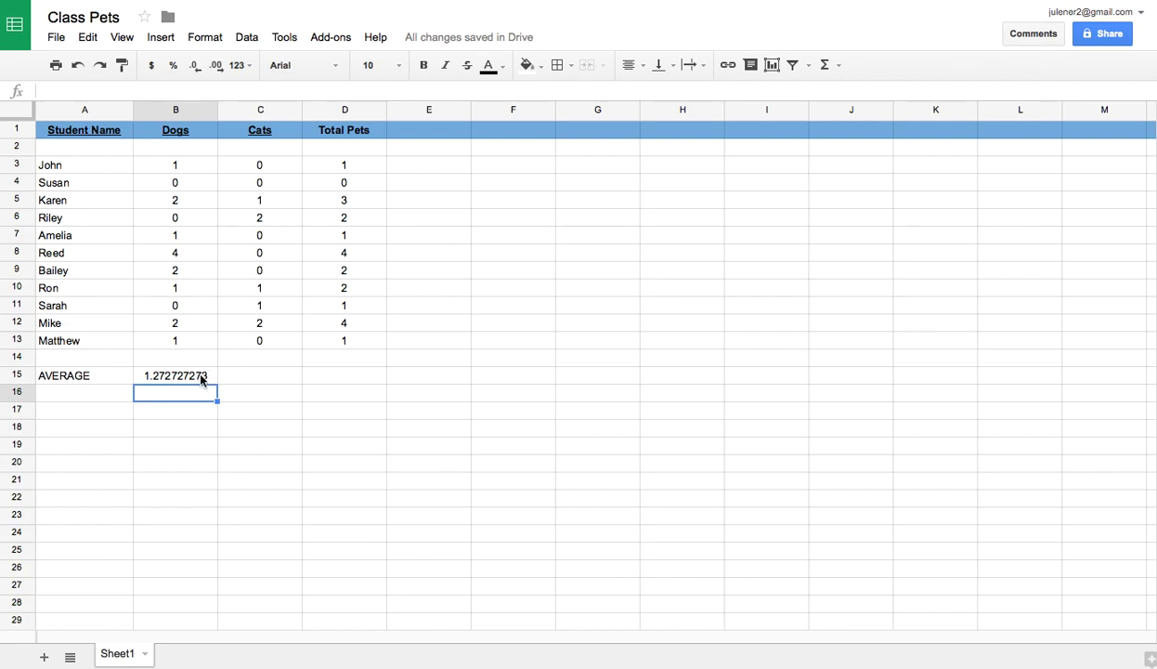
pyautogui.click(201, 378)
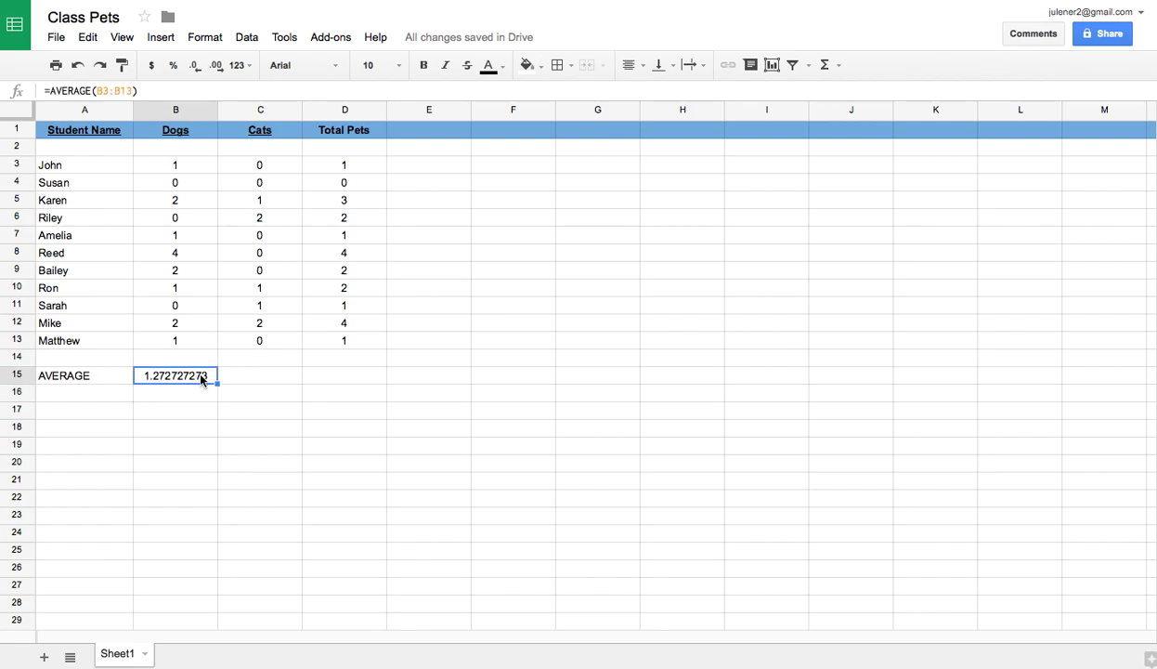
# Format B15 as Number (1.27) and fill it across to D15, giving 0.64 and 1.91
pyautogui.click(206, 38)
pyautogui.moveTo(205, 61)
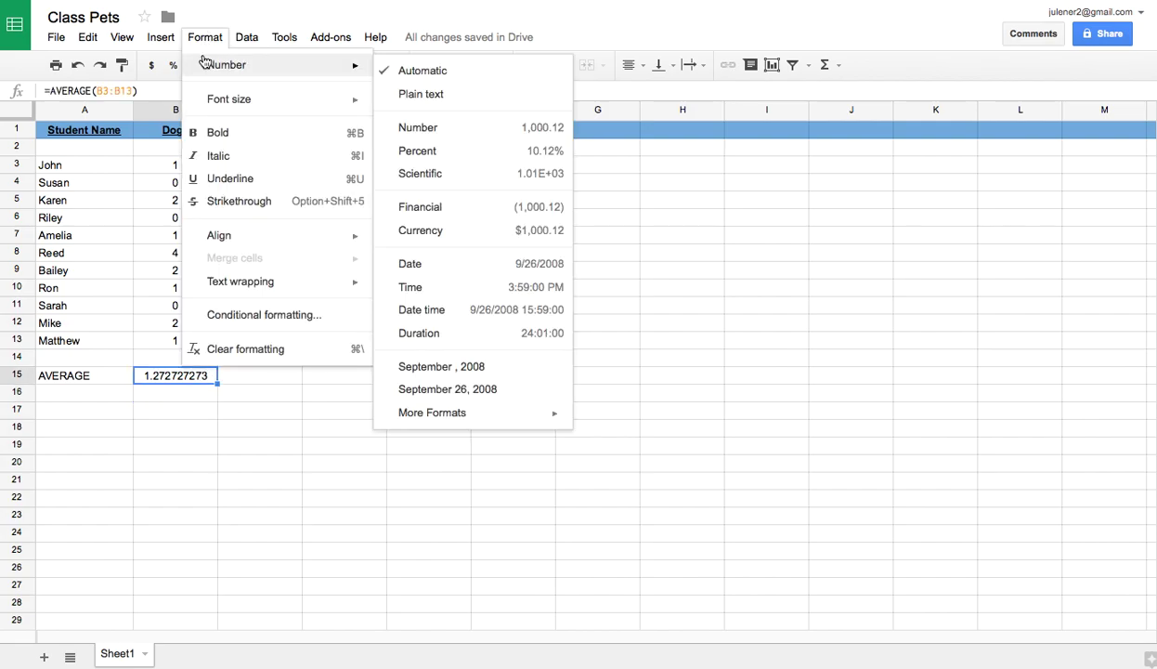
pyautogui.click(416, 131)
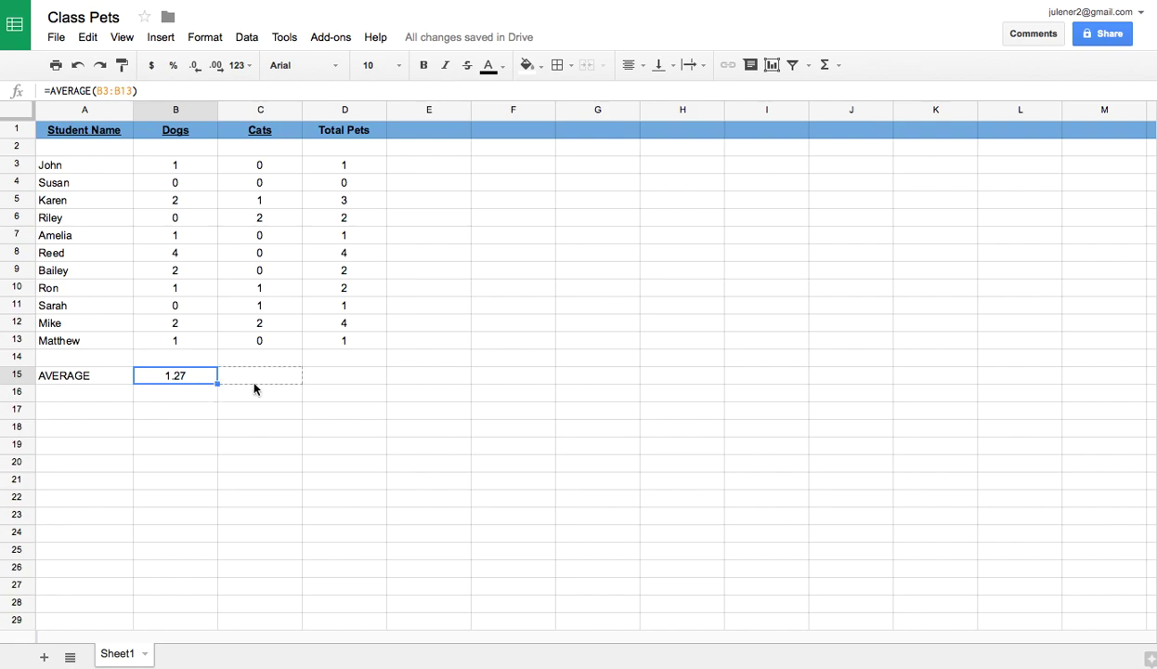
pyautogui.moveTo(255, 389); pyautogui.dragTo(289, 395)
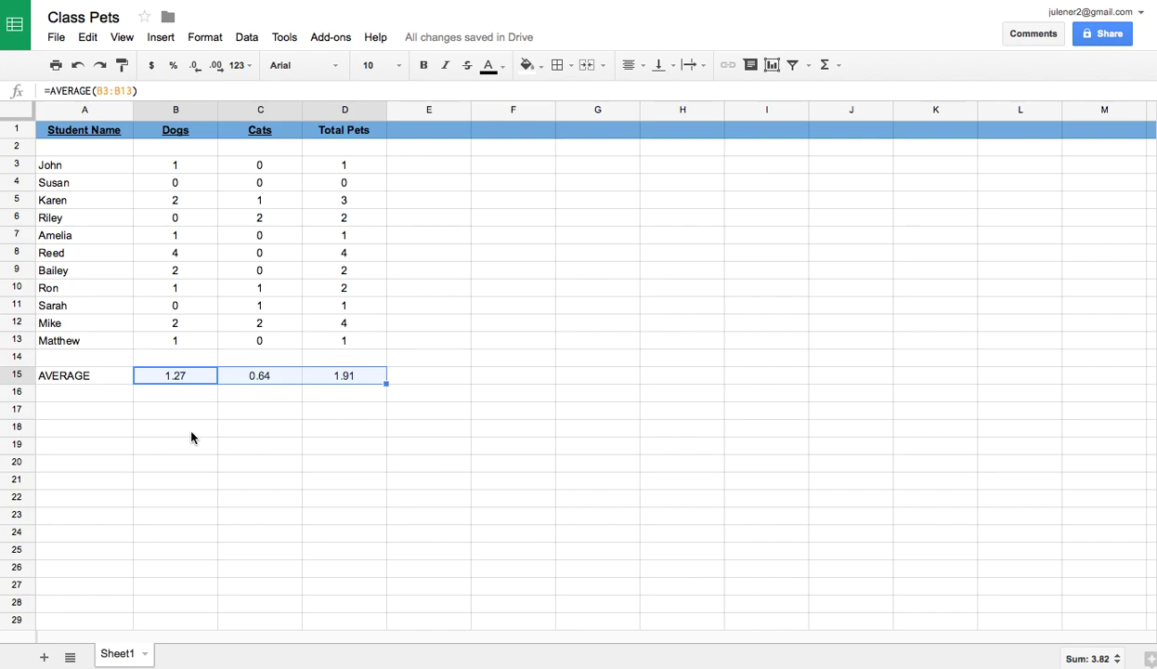
pyautogui.click(189, 431)
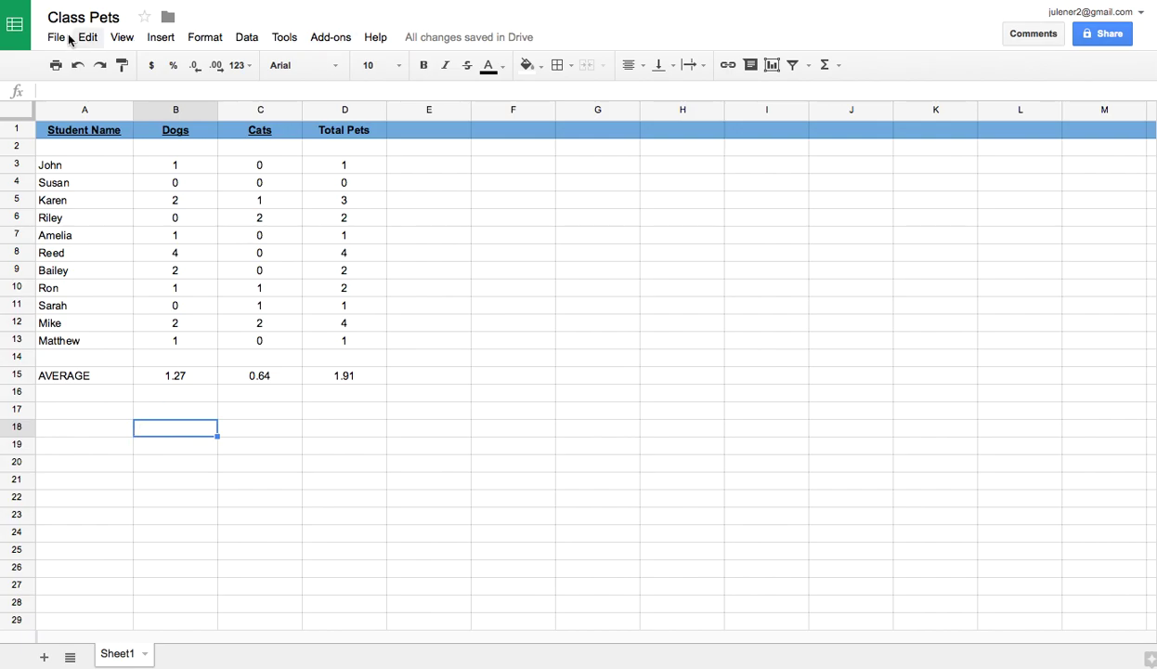
pyautogui.click(336, 39)
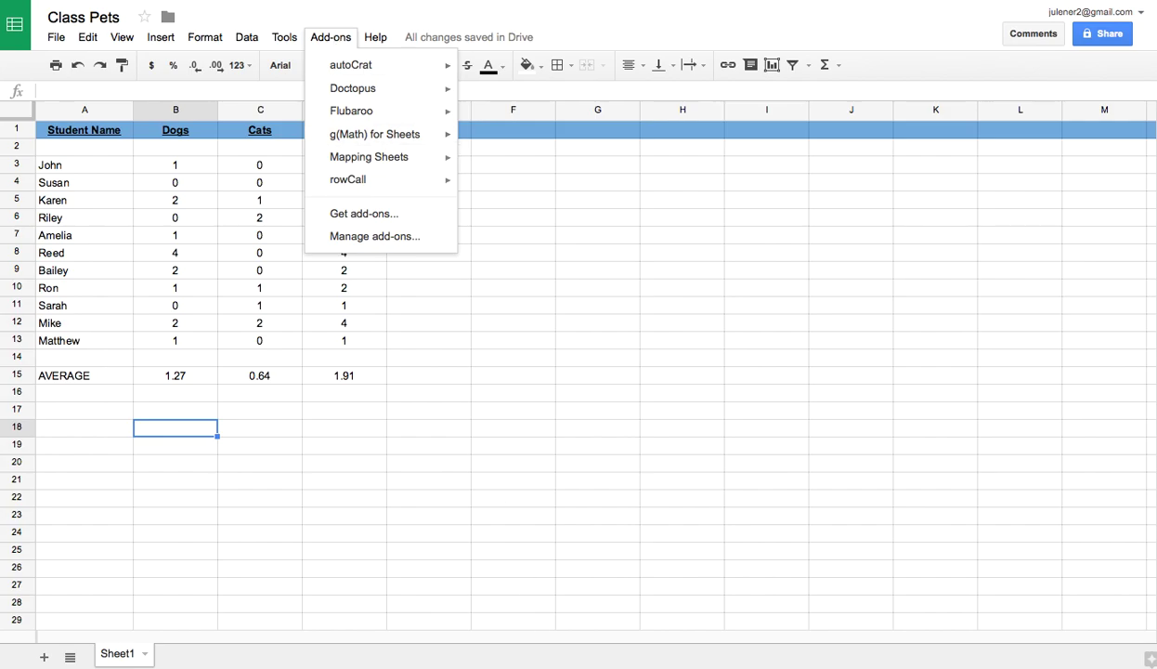
pyautogui.click(418, 543)
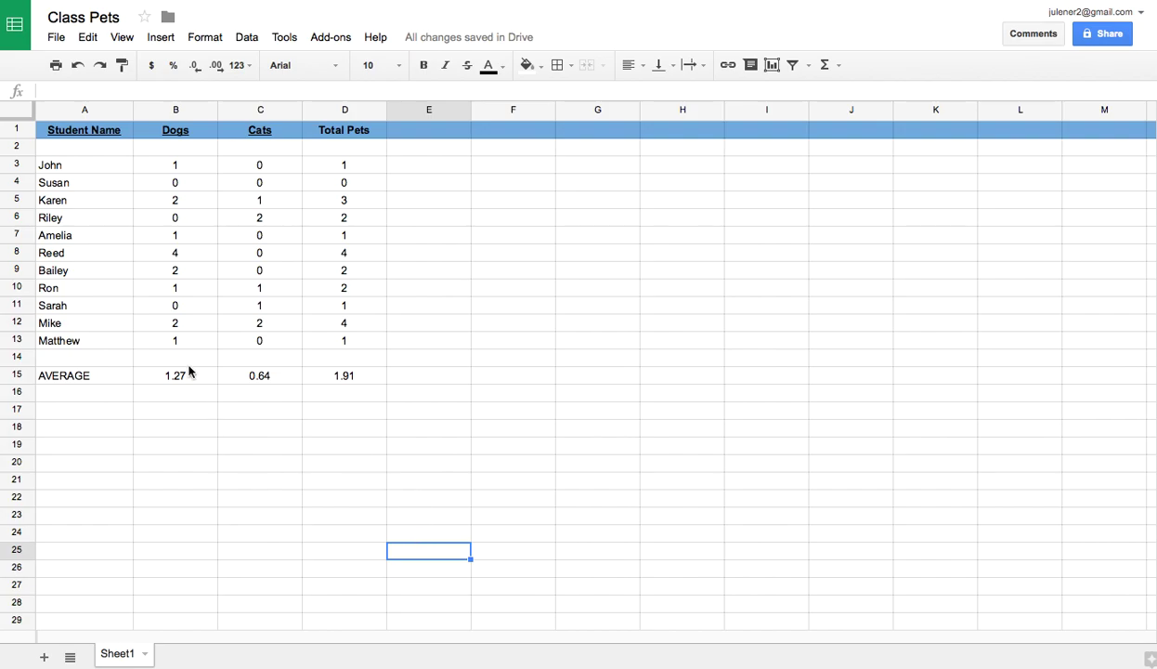
pyautogui.moveTo(102, 166); pyautogui.dragTo(195, 349)
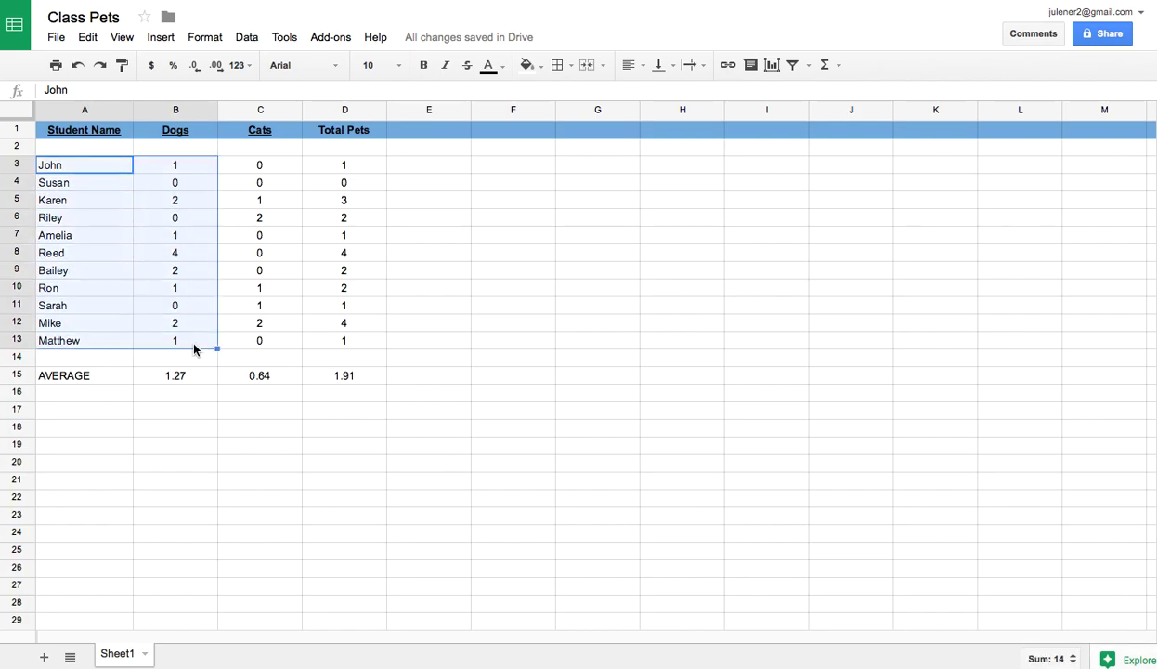
# Insert a chart from A3:B13, with the Chart Editor previewing a pie chart of dogs
pyautogui.click(160, 42)
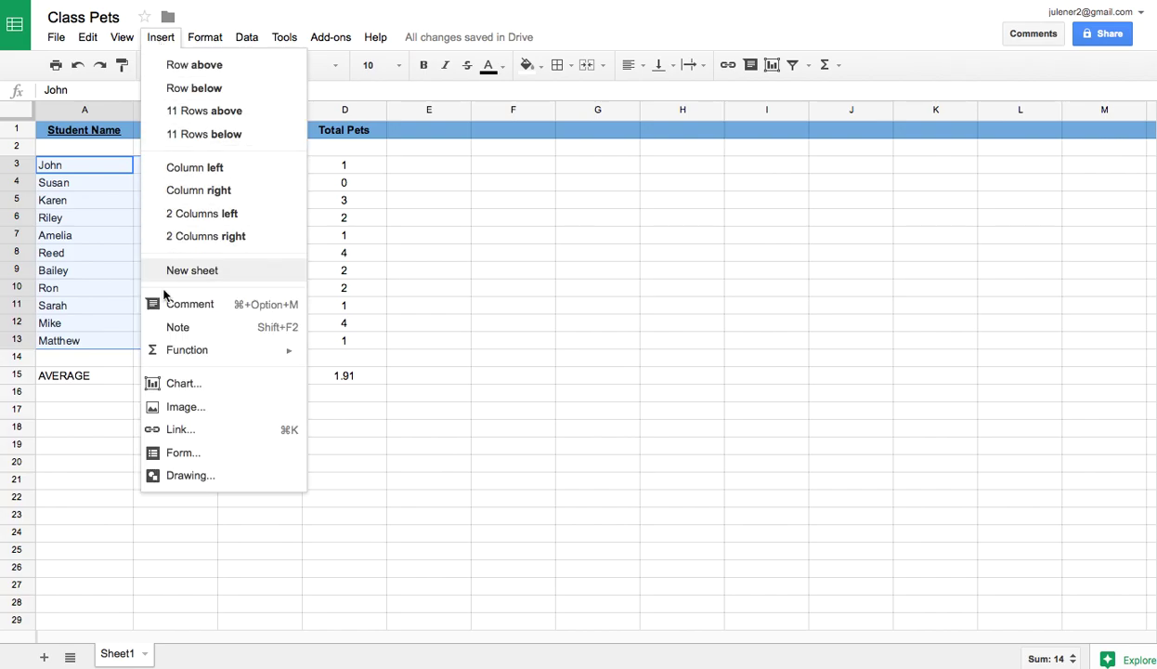
pyautogui.click(166, 385)
pyautogui.click(162, 379)
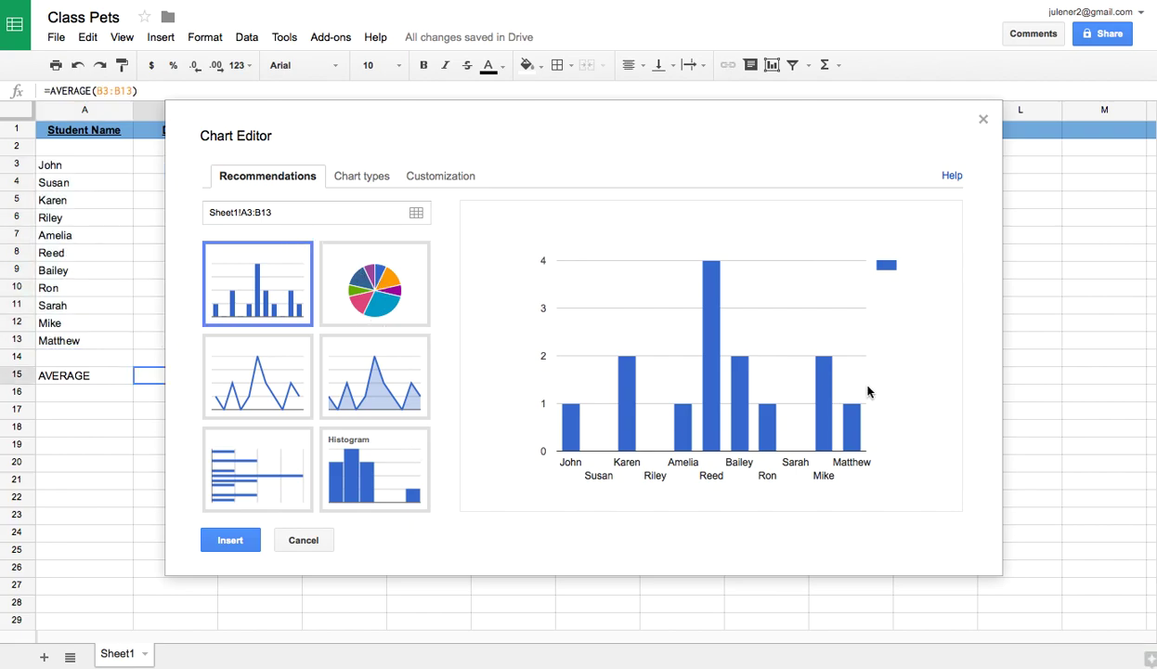
pyautogui.click(395, 302)
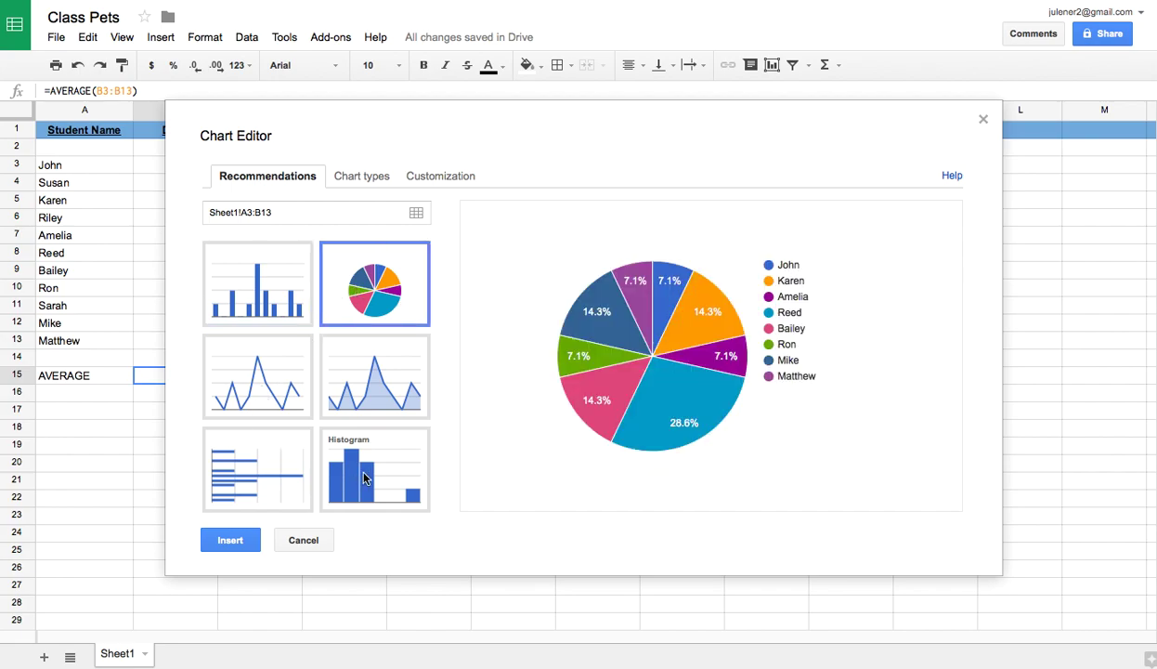
# Switch the chart to a horizontal bar chart and title it NUMBER OF DOGS
pyautogui.click(267, 481)
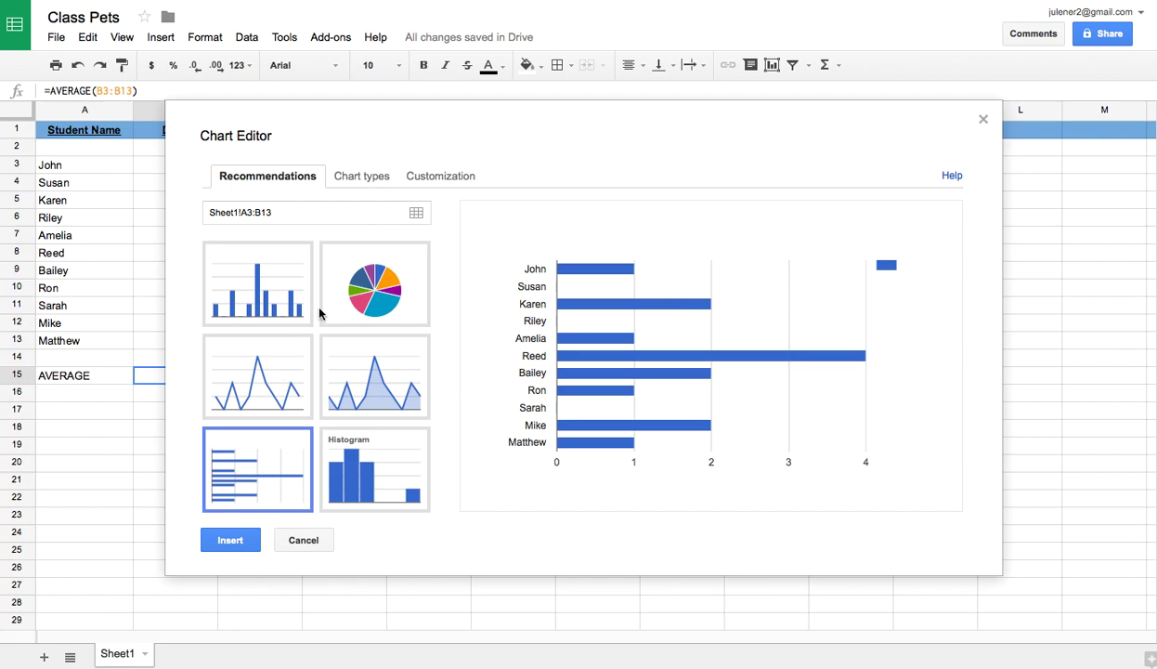
pyautogui.click(348, 178)
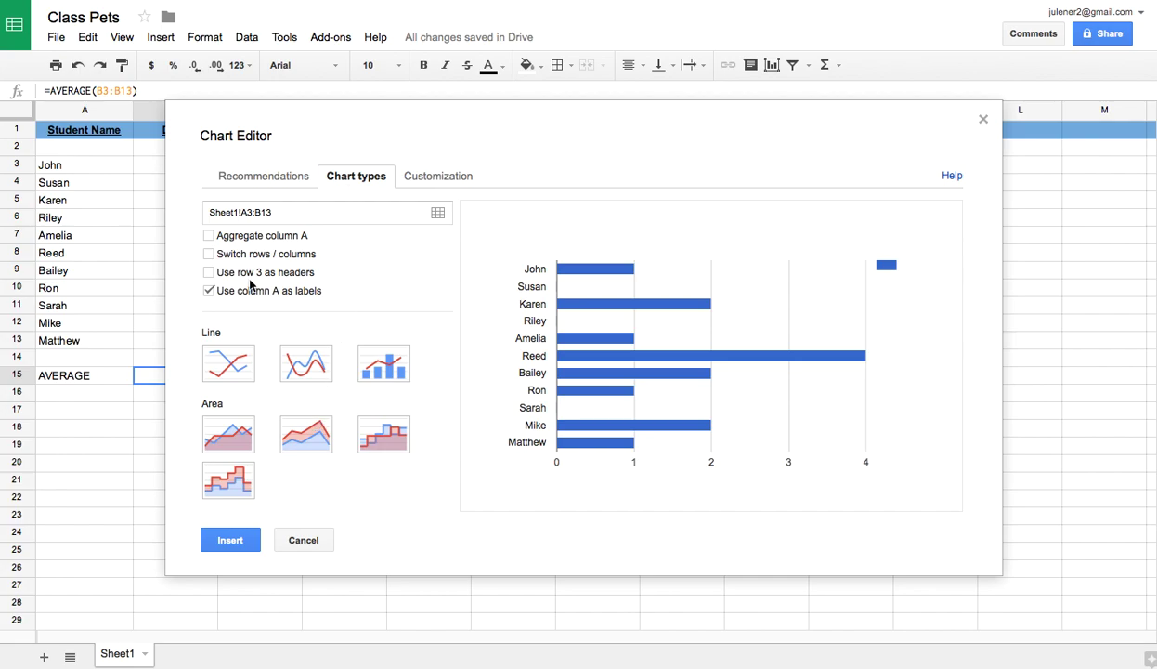
pyautogui.click(422, 178)
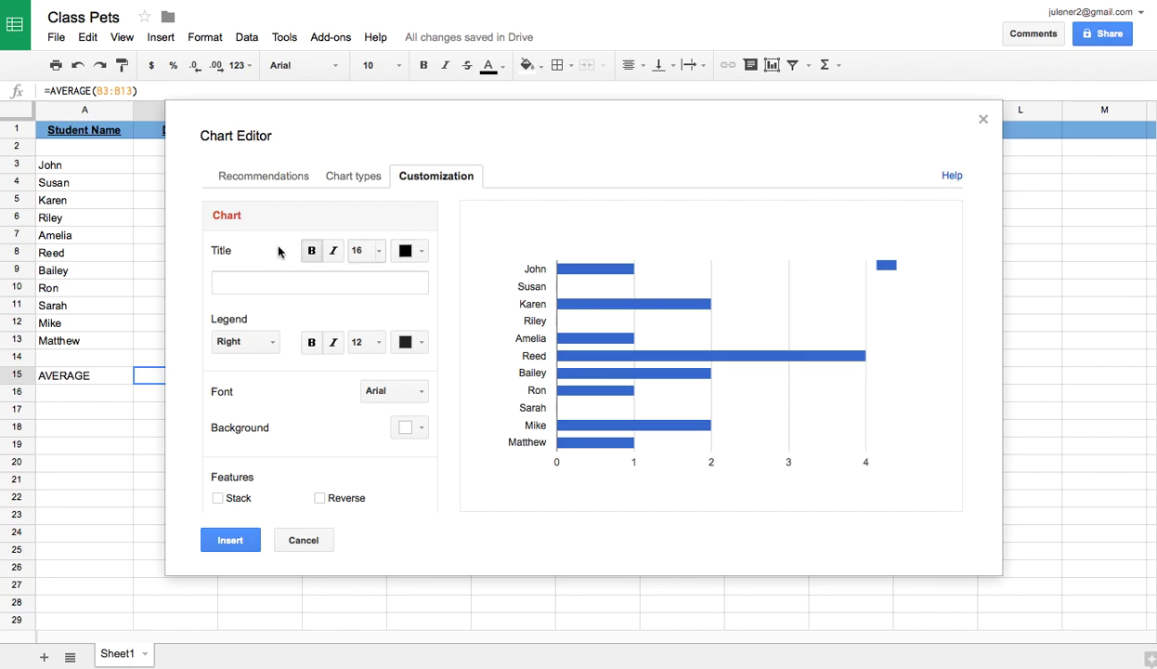
pyautogui.click(243, 286)
pyautogui.write('NUMBER')
pyautogui.press('BackSpace')
pyautogui.press('BackSpace')
pyautogui.press('BackSpace')
pyautogui.press('BackSpace')
pyautogui.press('BackSpace')
pyautogui.press('BackSpace')
pyautogui.press('BackSpace')
pyautogui.write('NUMBER OF DOGS')
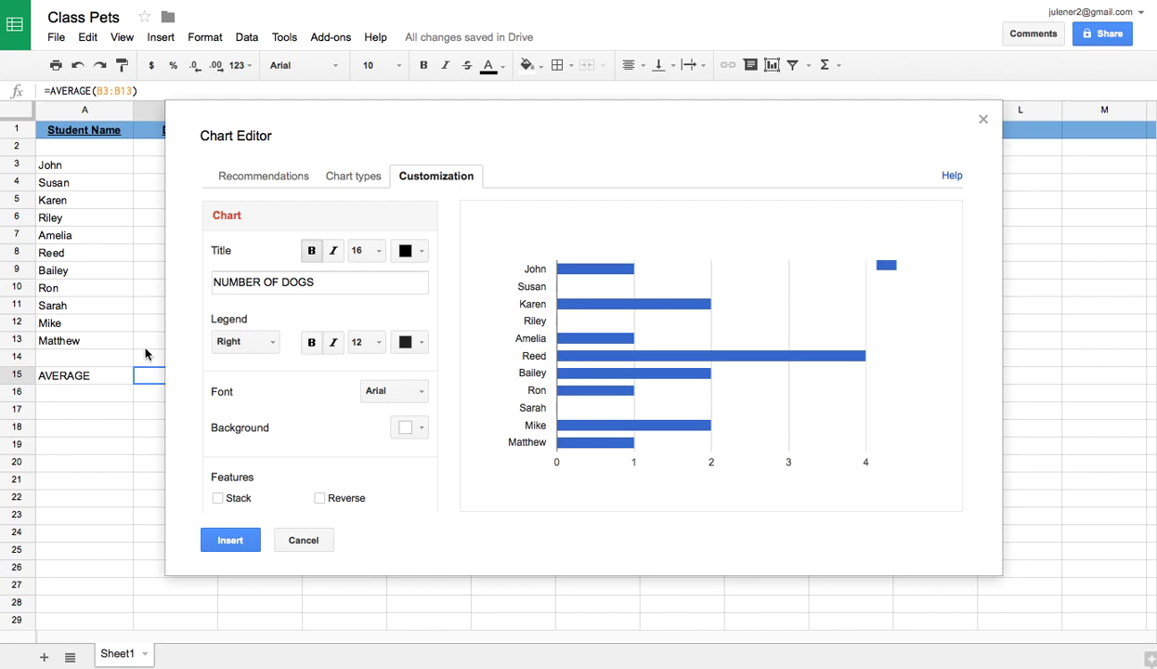
# Insert the bar chart and place it right of the table, around columns E–K
pyautogui.click(230, 541)
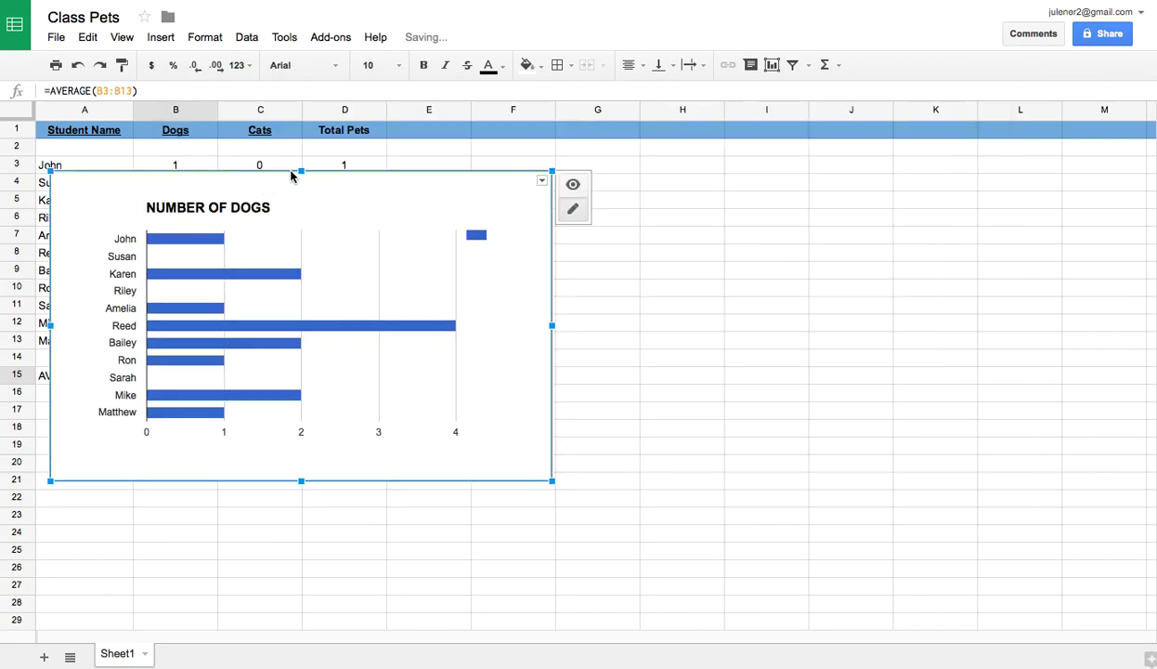
pyautogui.moveTo(299, 168); pyautogui.dragTo(658, 210)
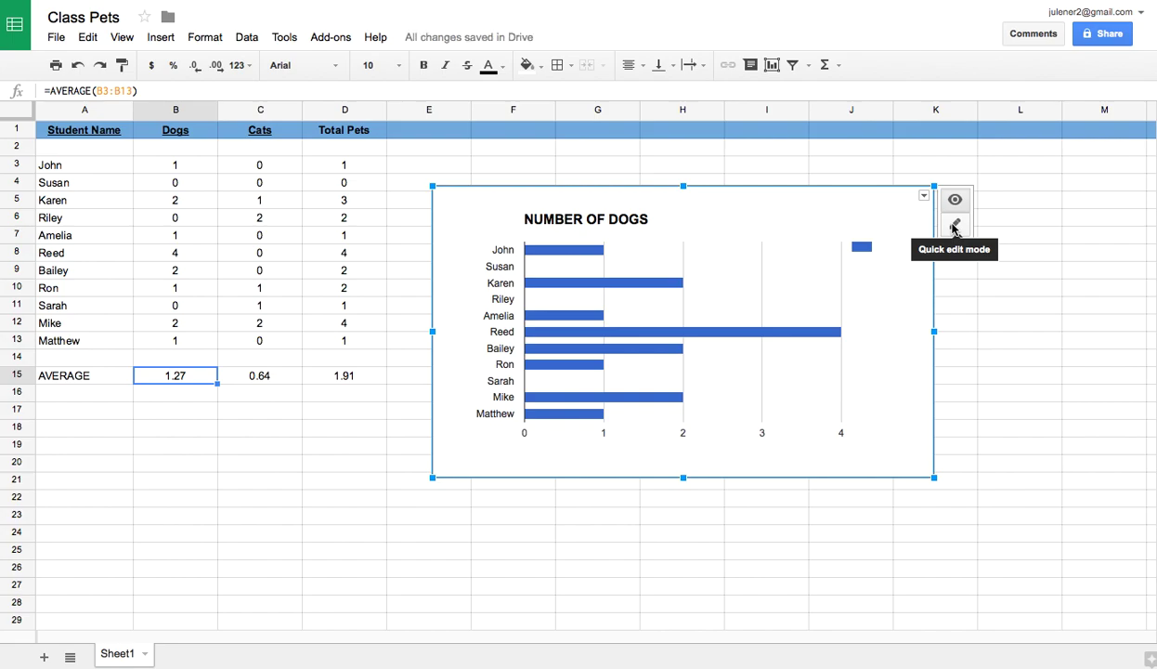
pyautogui.moveTo(689, 310); pyautogui.dragTo(718, 391)
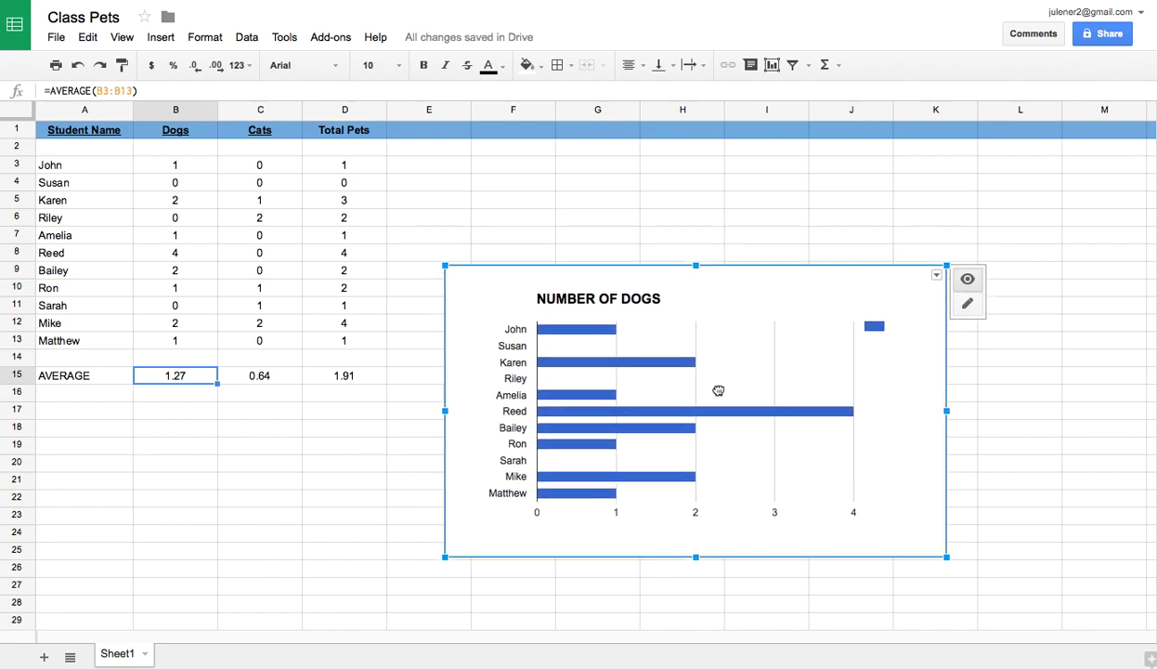
pyautogui.moveTo(546, 305); pyautogui.dragTo(510, 198)
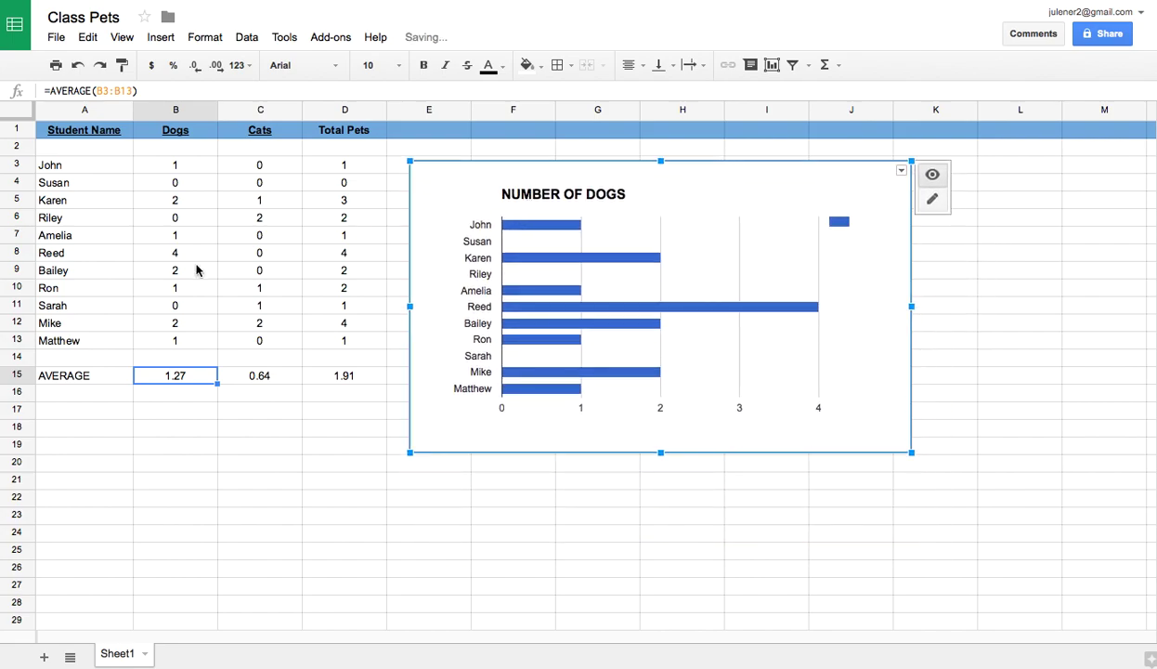